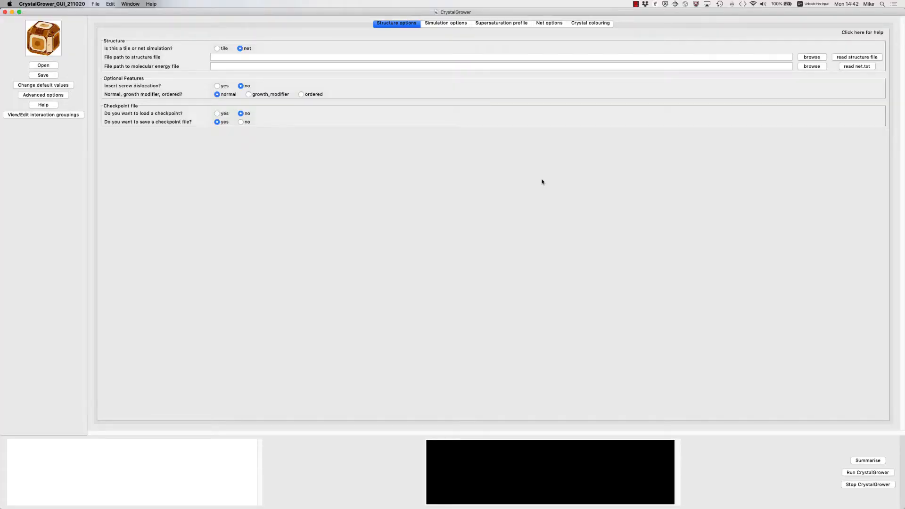
# - Set structure[2].txt from the L_cystine run folder 20201015_1743 as the structure file and read it in
pyautogui.click(816, 58)
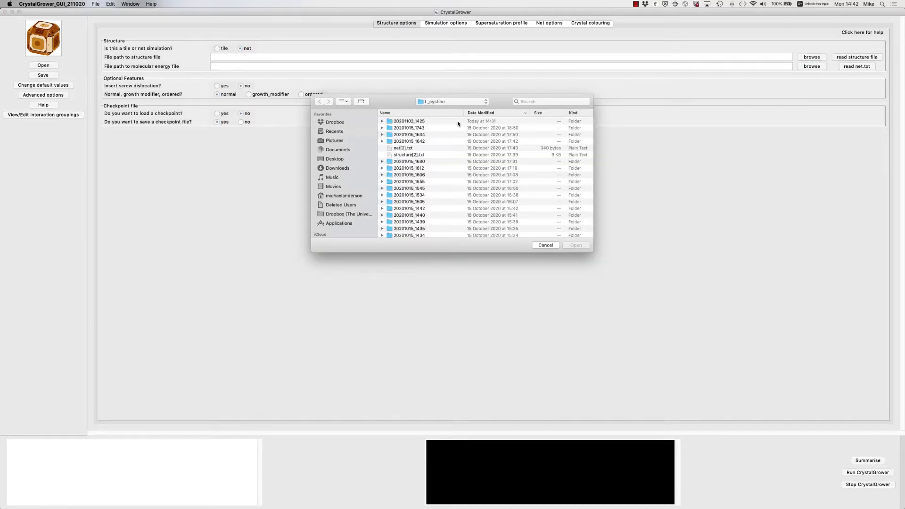
pyautogui.doubleClick(390, 129)
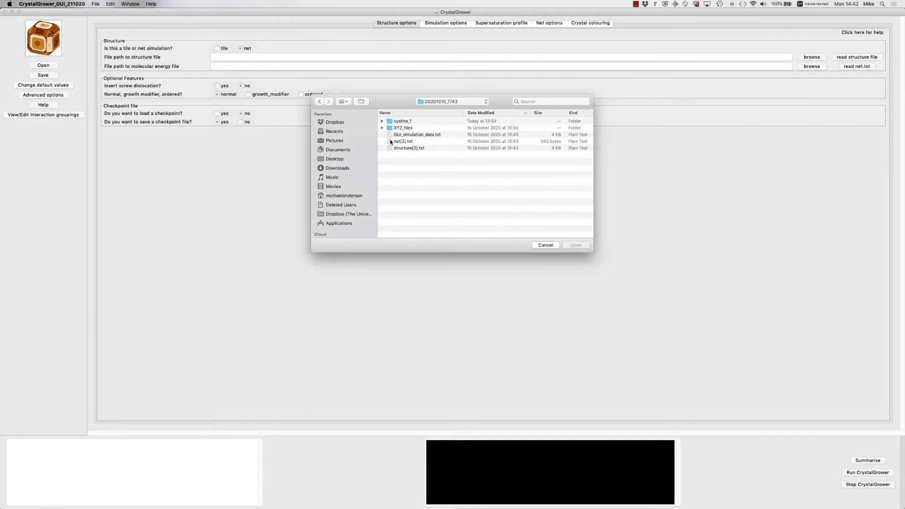
pyautogui.doubleClick(391, 149)
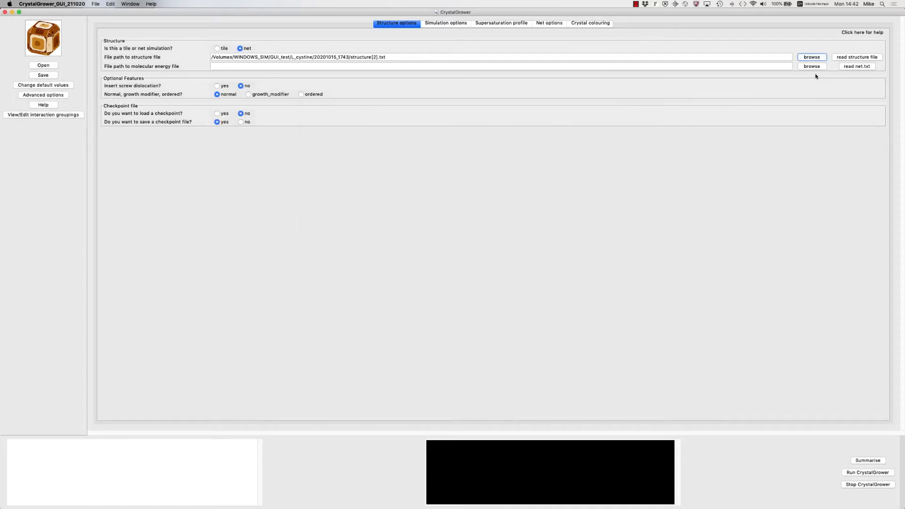
pyautogui.click(842, 58)
# - Set net[2].txt from folder 20201015_1743 as the molecular energy file and read it in
pyautogui.click(819, 67)
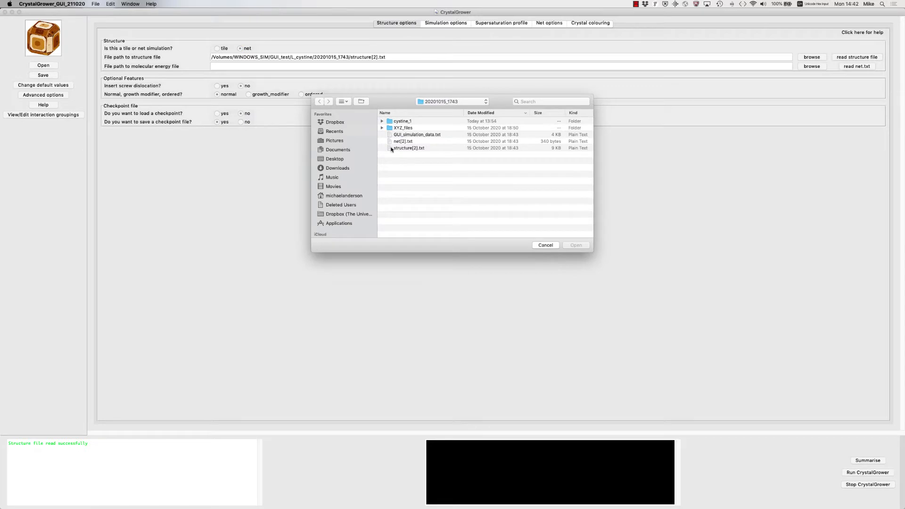
pyautogui.doubleClick(389, 141)
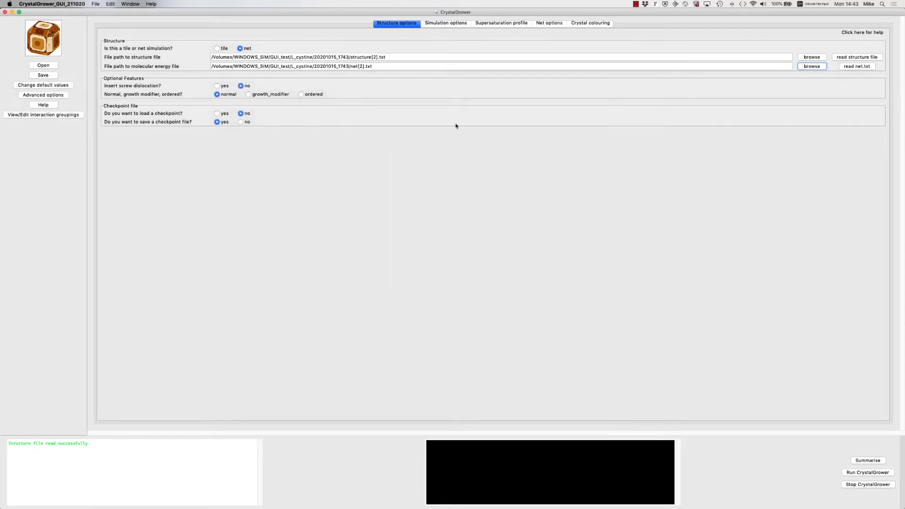
pyautogui.click(851, 67)
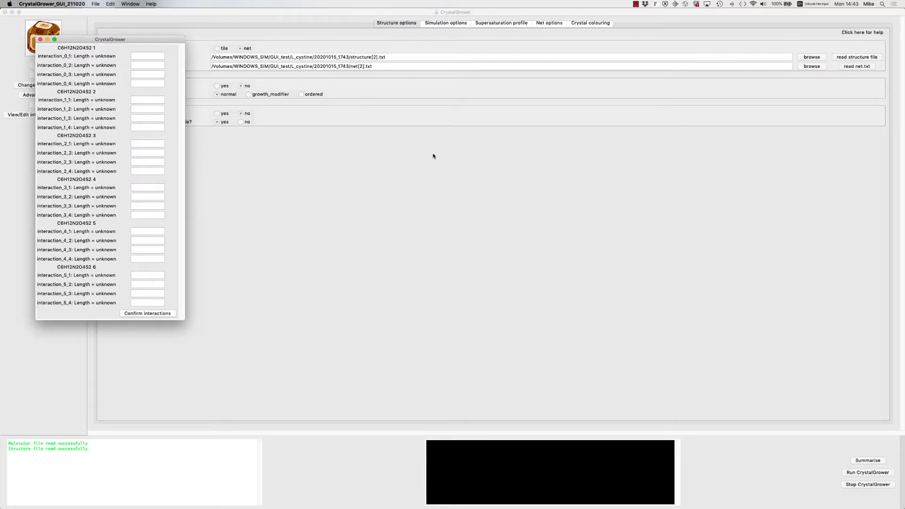
# - Assign the four interactions of the first molecule to groups A, B, C and D, and confirm the interactions
pyautogui.click(141, 55)
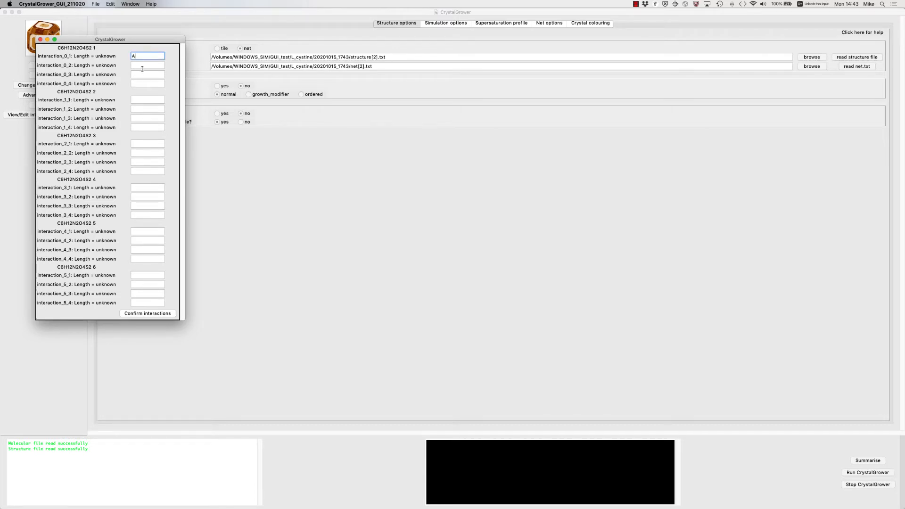
pyautogui.click(139, 66)
pyautogui.click(140, 72)
pyautogui.click(134, 84)
pyautogui.click(144, 314)
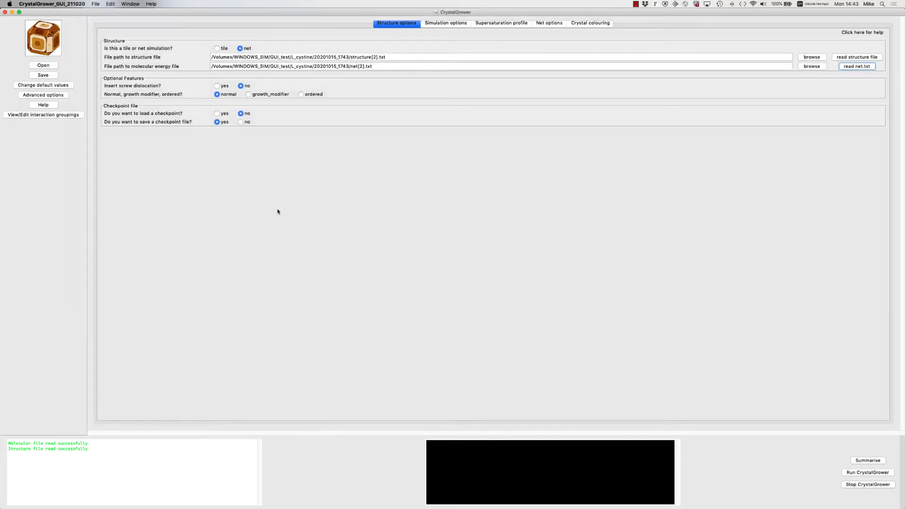
# - Set the simulation results file prefix to cystine and the output path to the L_cystine folder
pyautogui.click(451, 23)
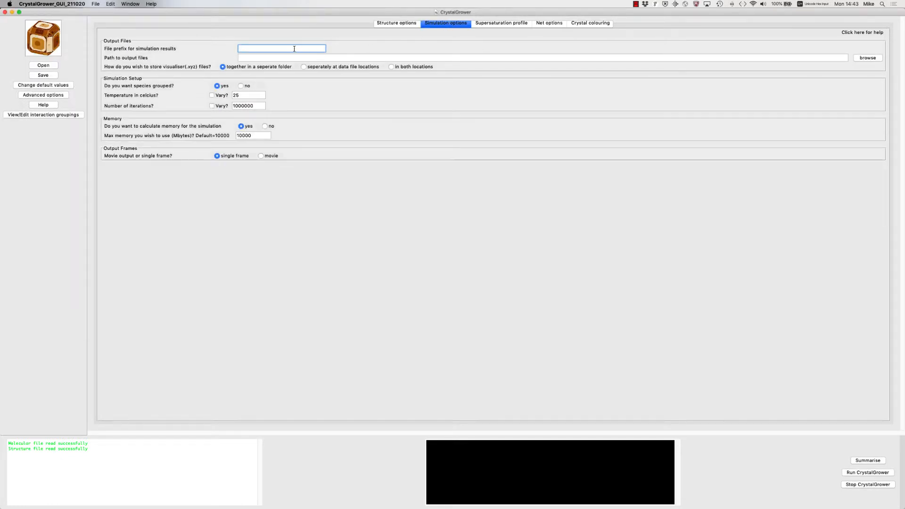
pyautogui.write('cystine')
pyautogui.click(868, 57)
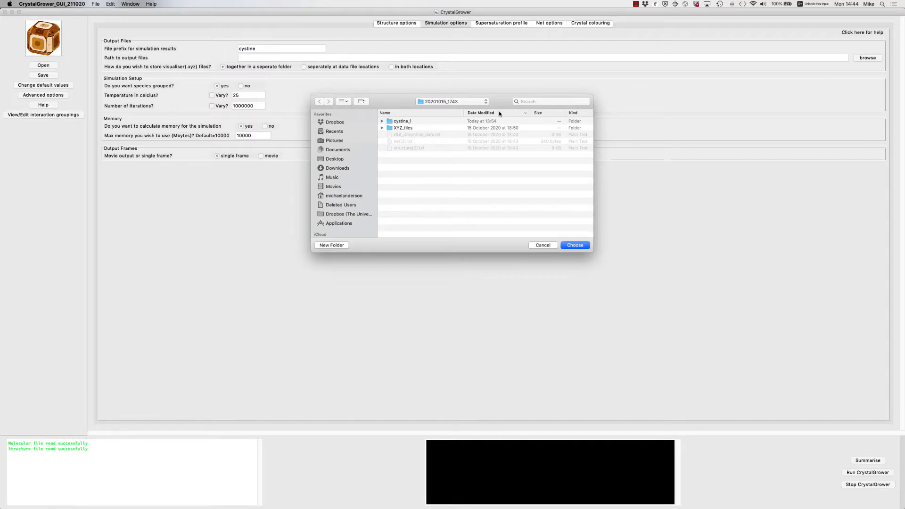
pyautogui.click(474, 103)
pyautogui.click(470, 109)
pyautogui.click(569, 246)
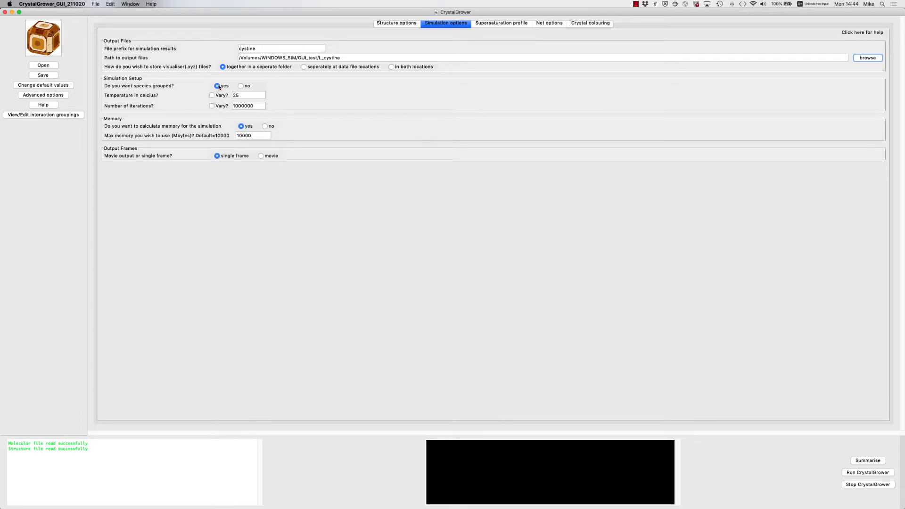
# - Set the number of iterations to 10000000 and the output to a movie with 50 frames
pyautogui.click(256, 106)
pyautogui.click(262, 156)
pyautogui.click(238, 167)
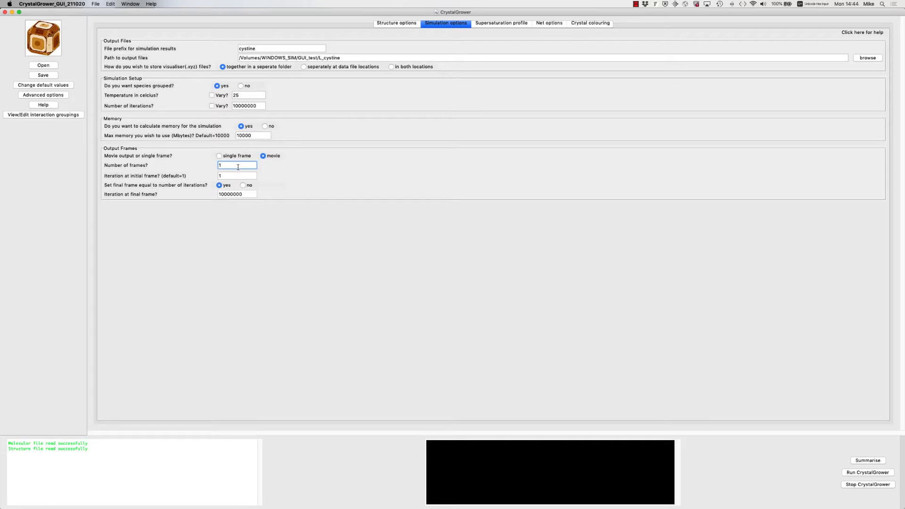
pyautogui.press('BackSpace')
pyautogui.write('50')
# - Choose supersaturation mode 5 and set Δμ1 to 10, the iterations at the end of the first period, and Δμ2 to -1.0
pyautogui.click(482, 25)
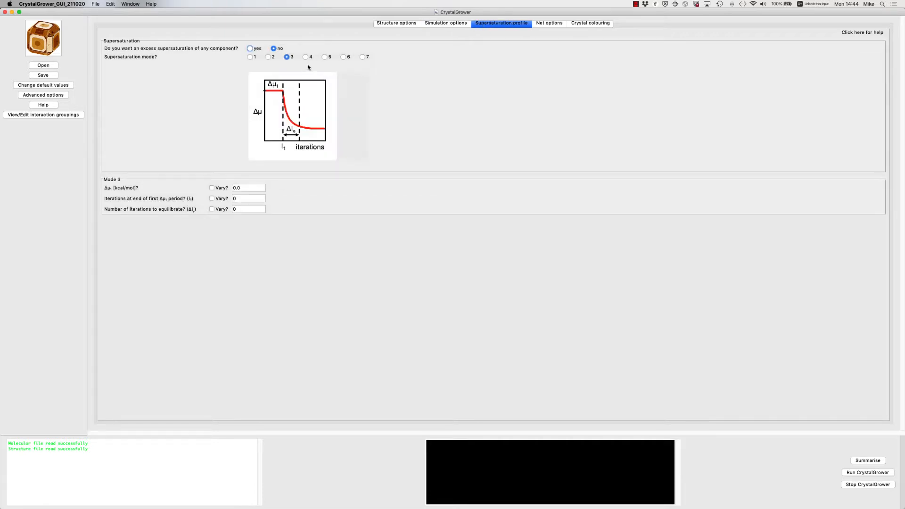
pyautogui.click(324, 56)
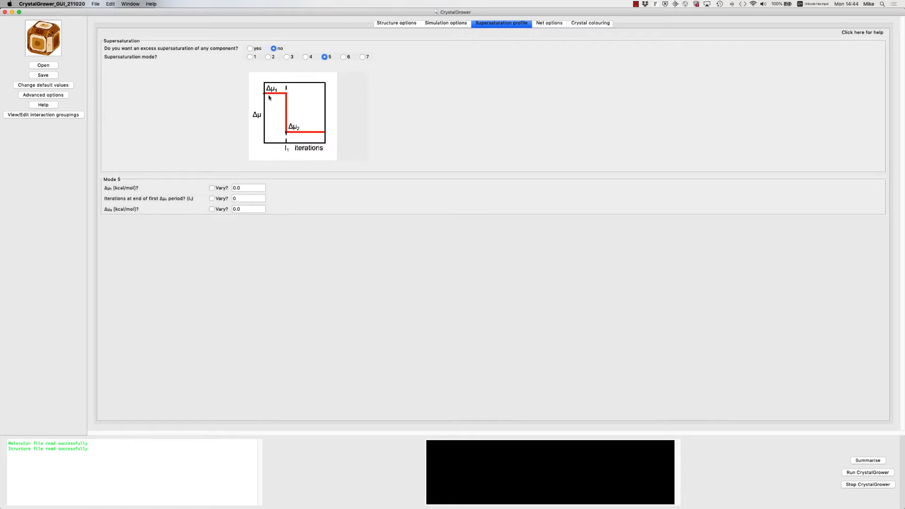
pyautogui.moveTo(245, 188); pyautogui.dragTo(232, 189)
pyautogui.write('10')
pyautogui.click(248, 200)
pyautogui.write('000000')
pyautogui.click(237, 209)
pyautogui.doubleClick(238, 209)
pyautogui.write('-1.0')
# - Check the interaction strengths in the net options and turn off colouring the crystals in layers
pyautogui.click(545, 26)
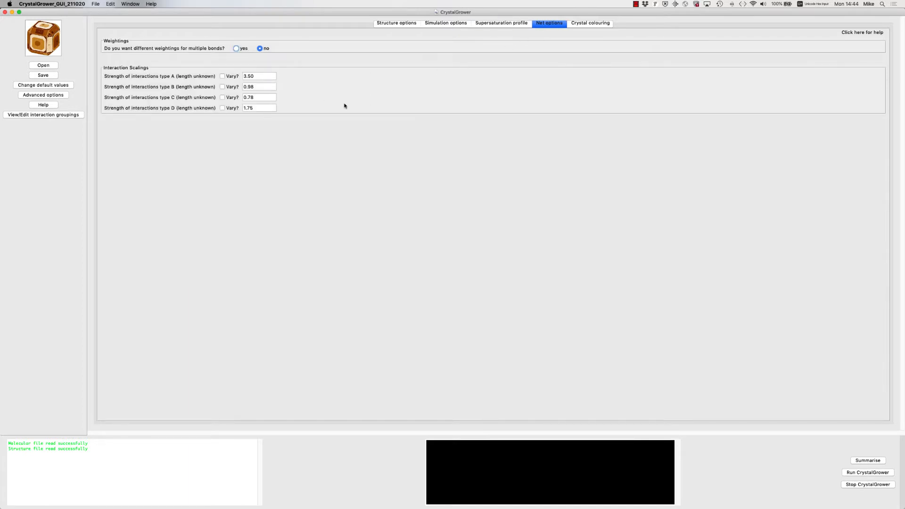
pyautogui.click(593, 27)
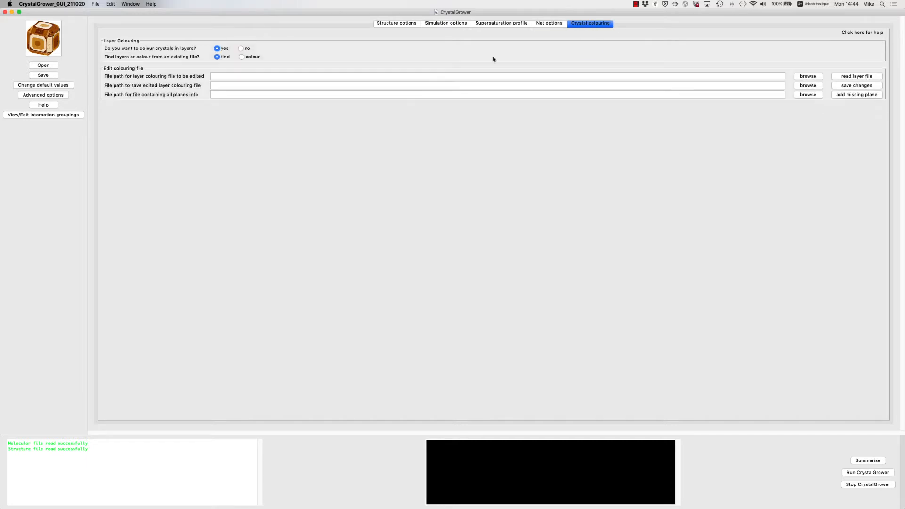
pyautogui.click(241, 49)
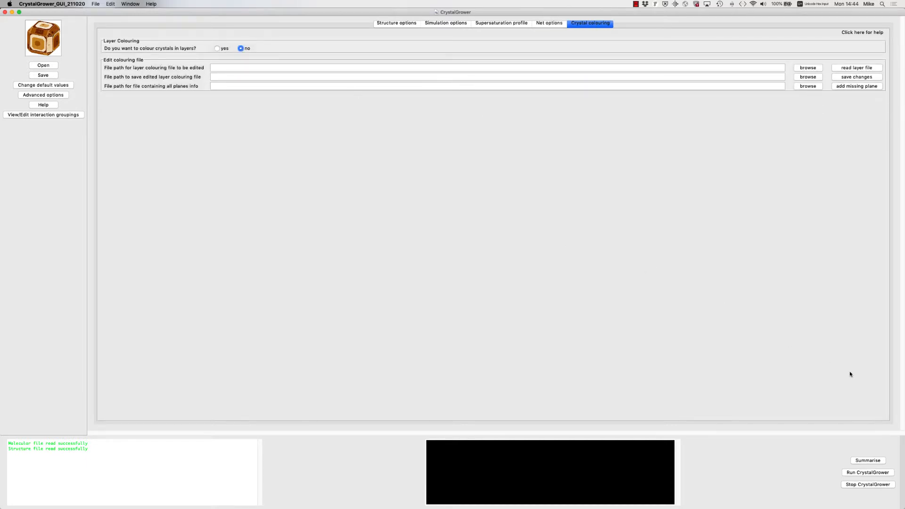
# - Enable the insertion of a screw dislocation in the structure options
pyautogui.click(431, 23)
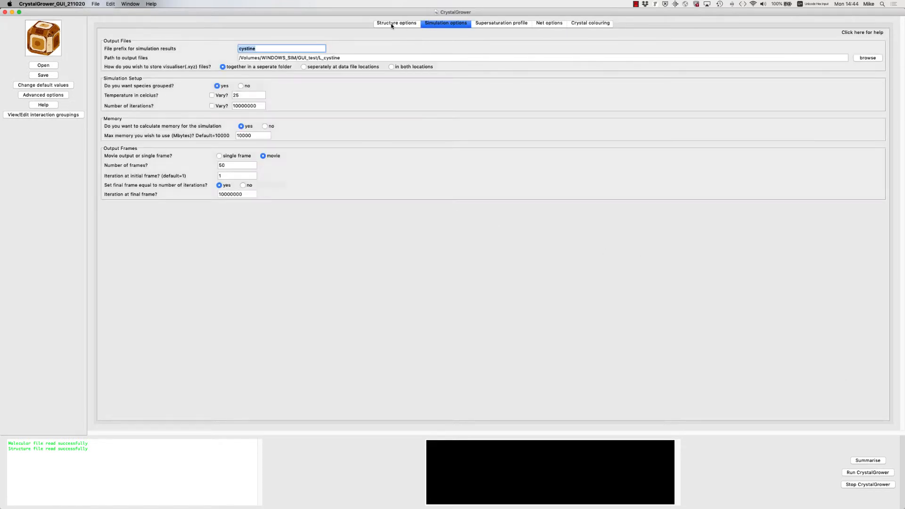
pyautogui.click(392, 24)
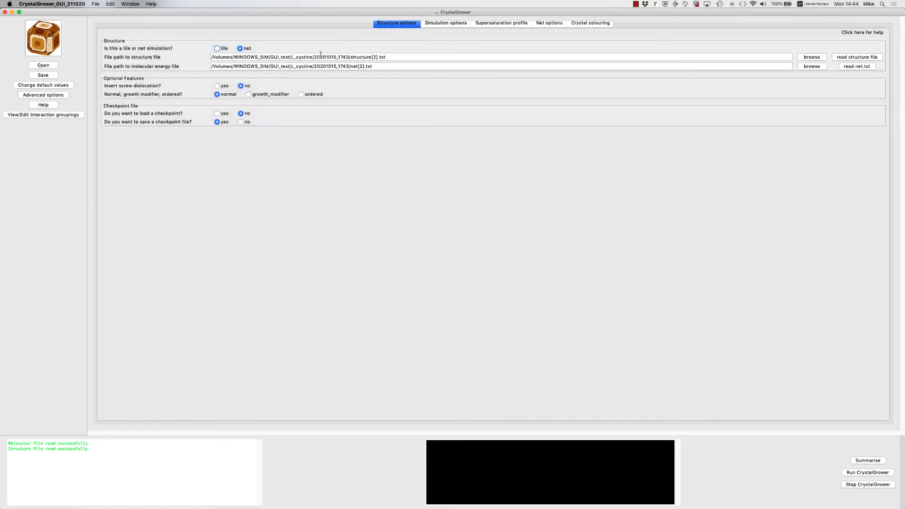
pyautogui.click(217, 86)
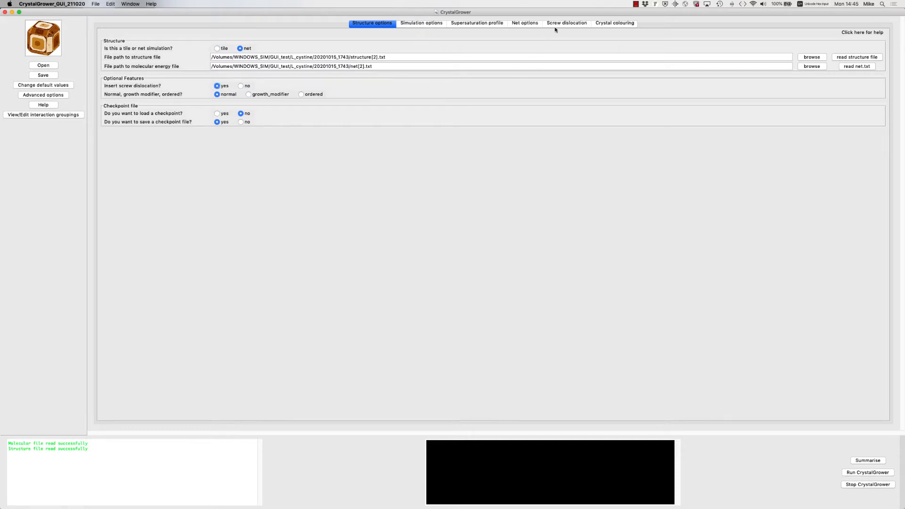
# - Set the screw core h direction to 0 and the l direction to 1, and run the CrystalGrower simulation
pyautogui.click(560, 23)
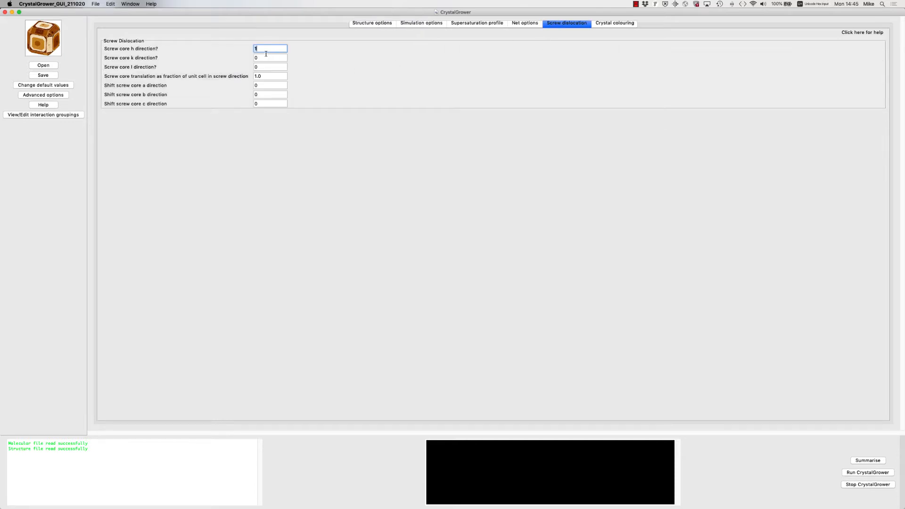
pyautogui.press('BackSpace')
pyautogui.write('0')
pyautogui.click(255, 66)
pyautogui.press('BackSpace')
pyautogui.write('1')
pyautogui.click(854, 473)
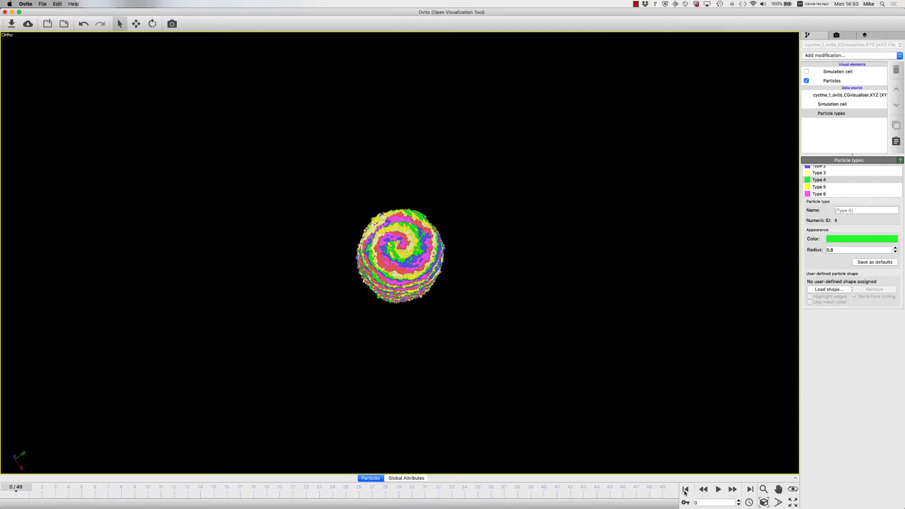
# - In Ovito, rotate the simulated cystine crystal and play its growth animation
pyautogui.moveTo(460, 371); pyautogui.dragTo(450, 308)
pyautogui.click(719, 490)
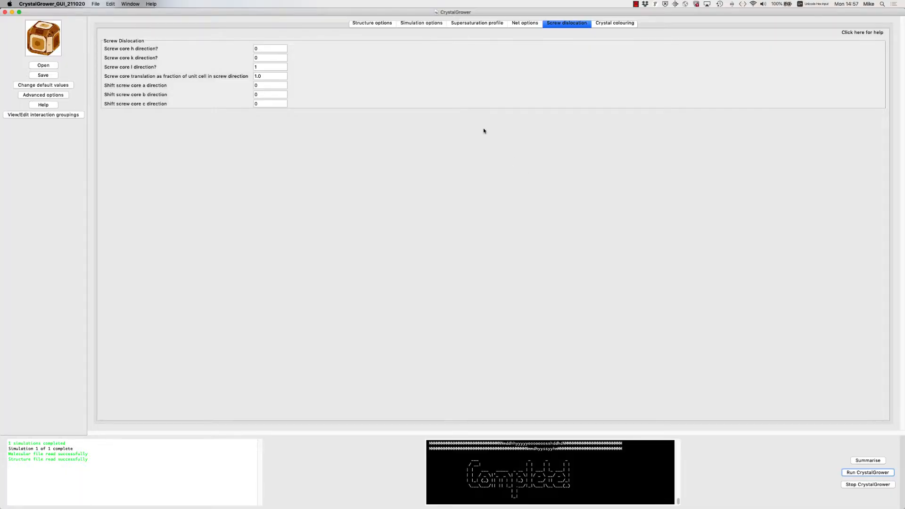
# - Back in CrystalGrower, switch the simulation type from normal to growth_modifier and generate the field for one attachment site
pyautogui.click(374, 24)
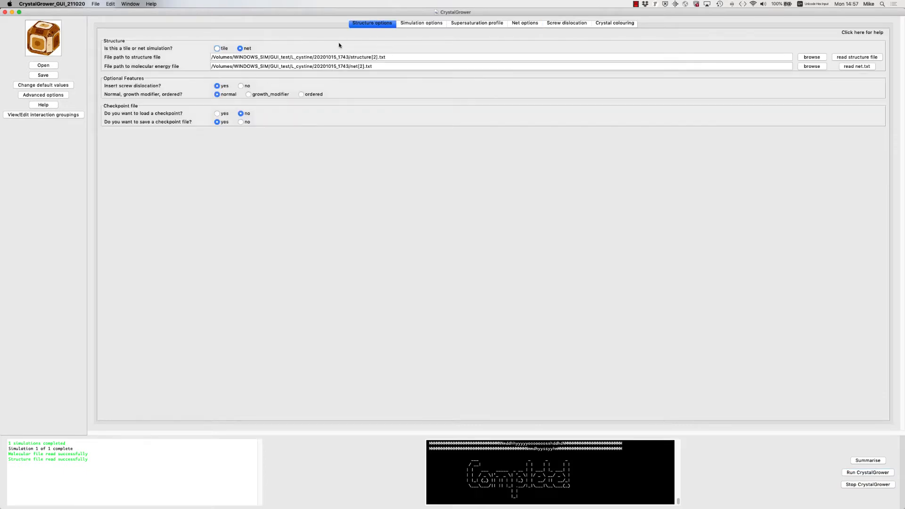
pyautogui.click(248, 94)
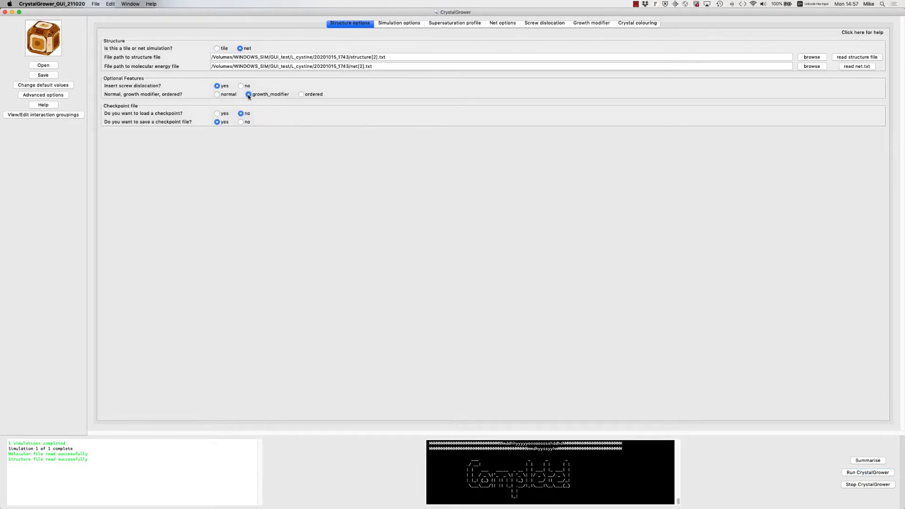
pyautogui.click(587, 24)
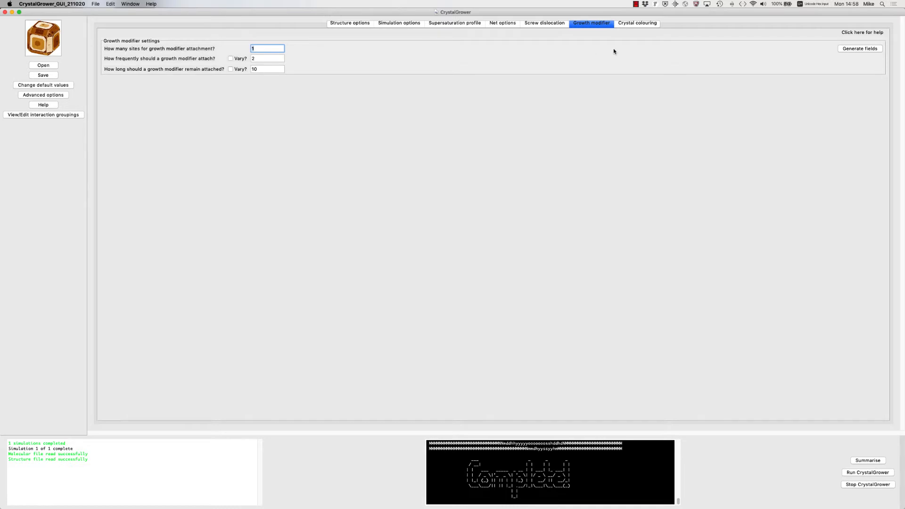
pyautogui.click(851, 52)
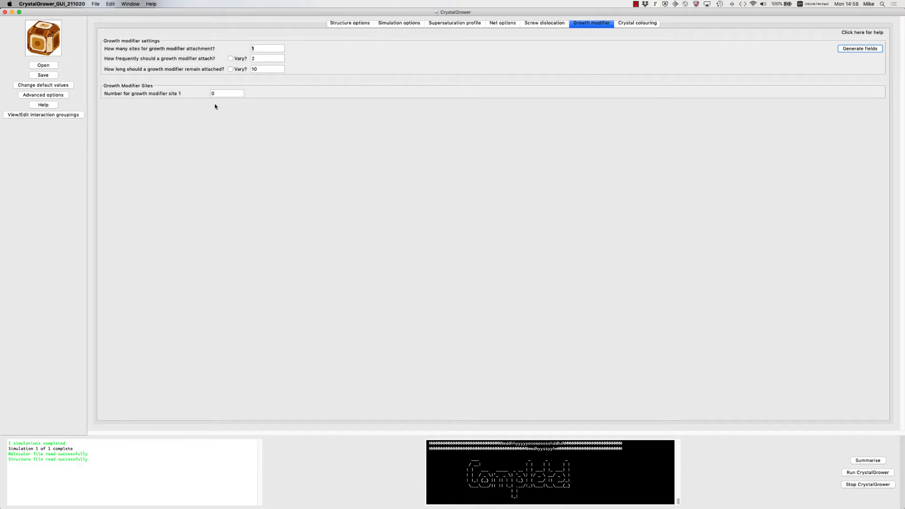
# - Set the number of growth modifier attachment sites to 5 and generate the site fields
pyautogui.click(252, 49)
pyautogui.press('BackSpace')
pyautogui.write('5')
pyautogui.click(856, 50)
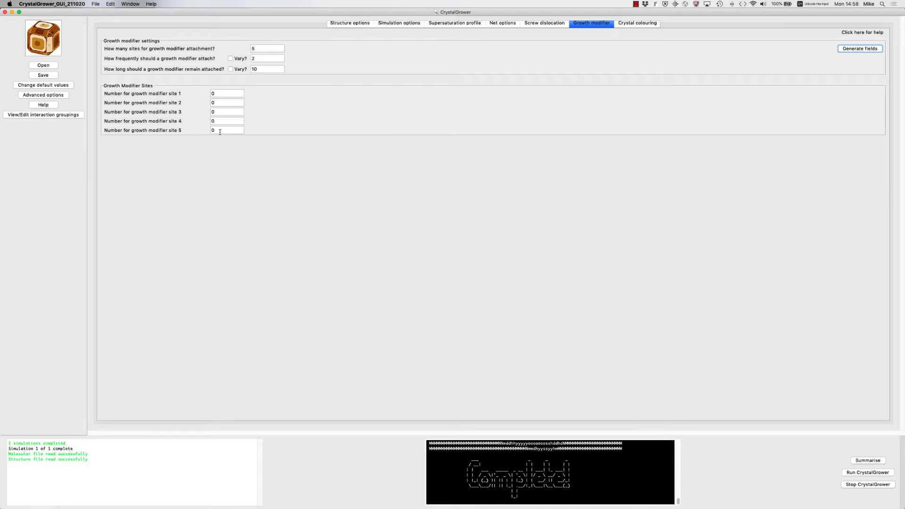
# - Set the number of growth modifier attachment sites back to 1 and regenerate the site fields
pyautogui.click(252, 49)
pyautogui.press('BackSpace')
pyautogui.write('1')
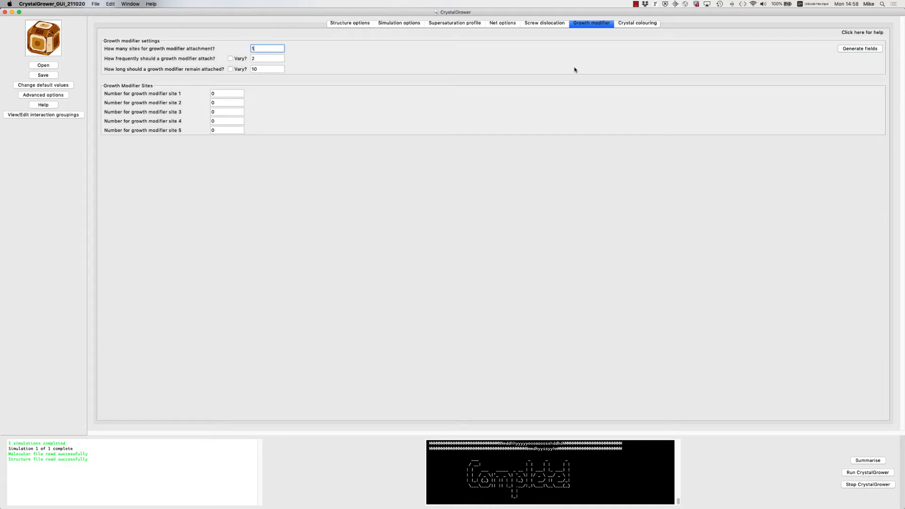
pyautogui.click(863, 49)
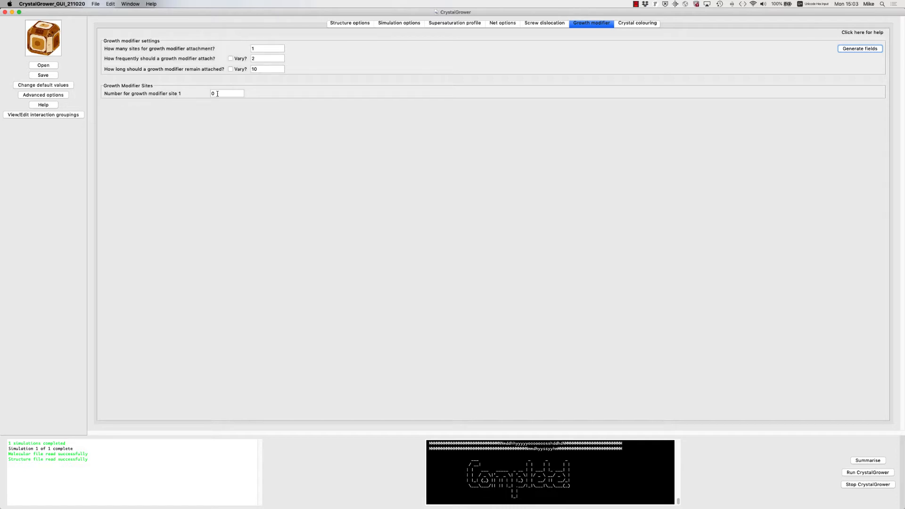
# - In Finder, open cystine_1_count.txt from the cystine_1 folder of run 20201102_1445 and enlarge its window to read the site list
pyautogui.press('super+Tab')
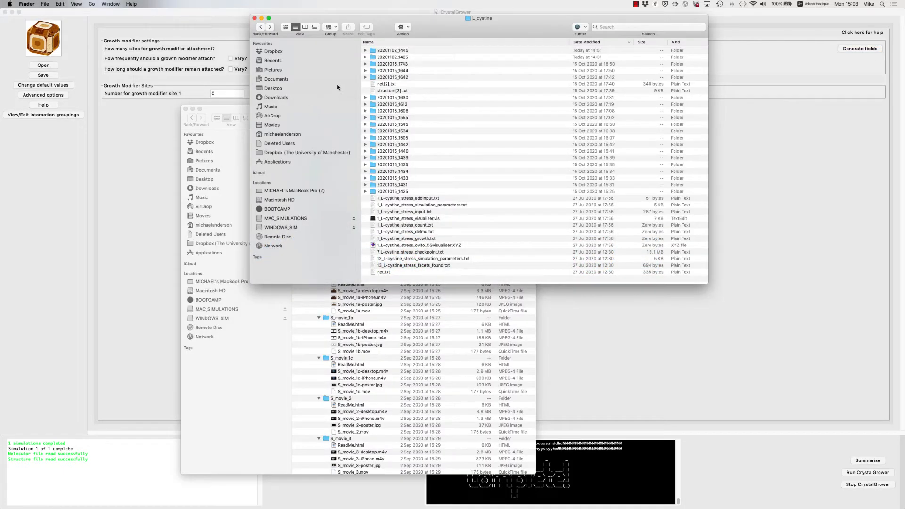
pyautogui.doubleClick(373, 51)
pyautogui.click(372, 57)
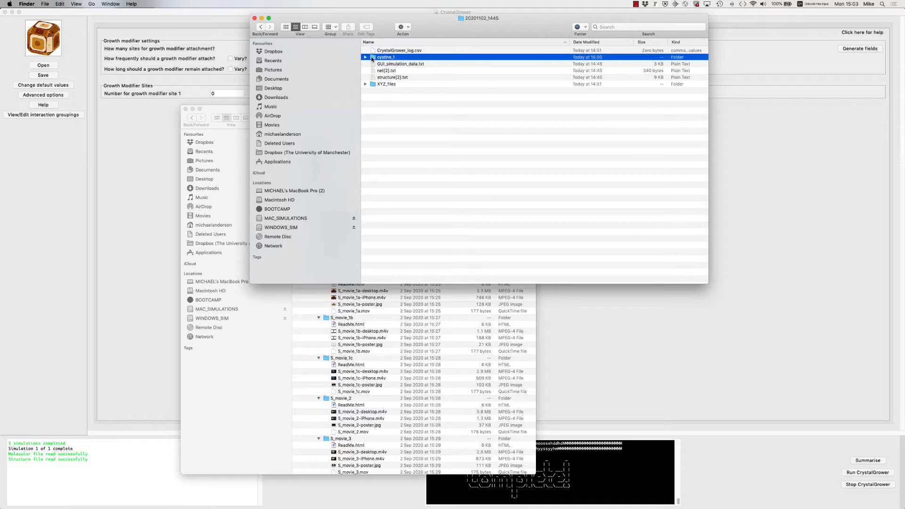
pyautogui.doubleClick(372, 57)
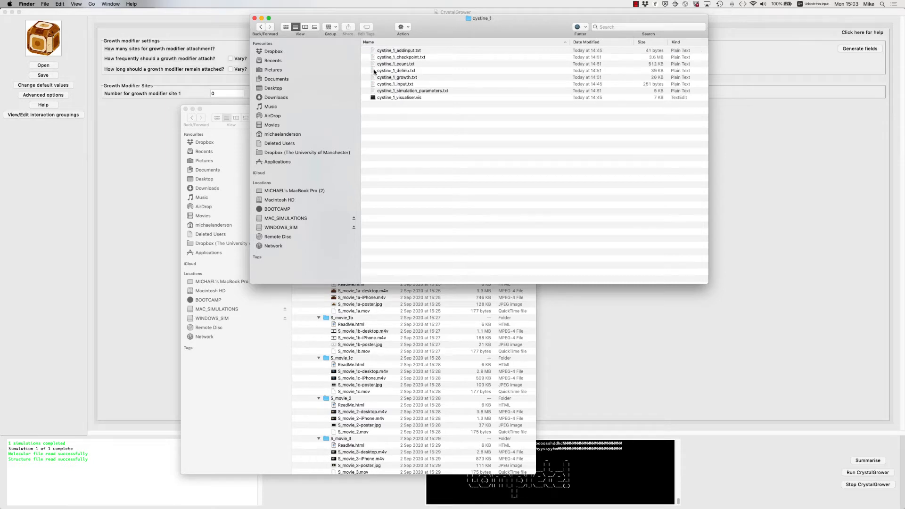
pyautogui.doubleClick(373, 65)
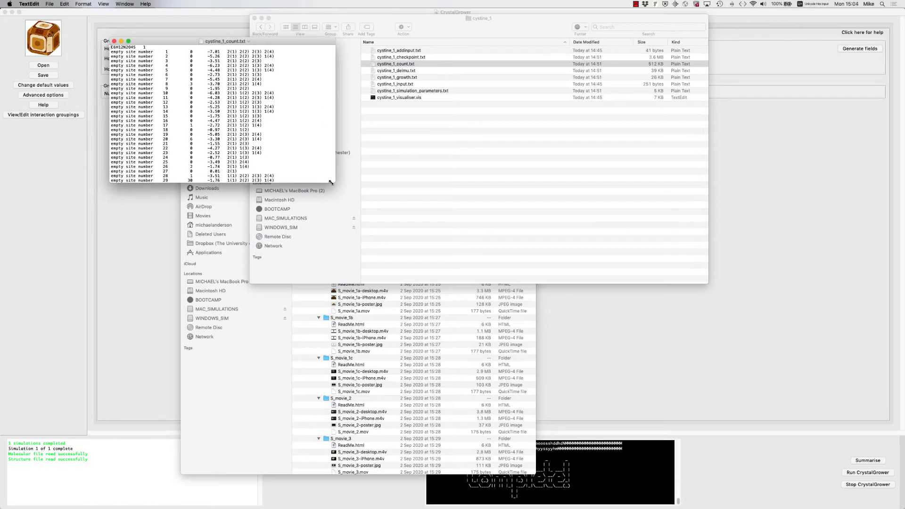
pyautogui.moveTo(330, 182); pyautogui.dragTo(367, 487)
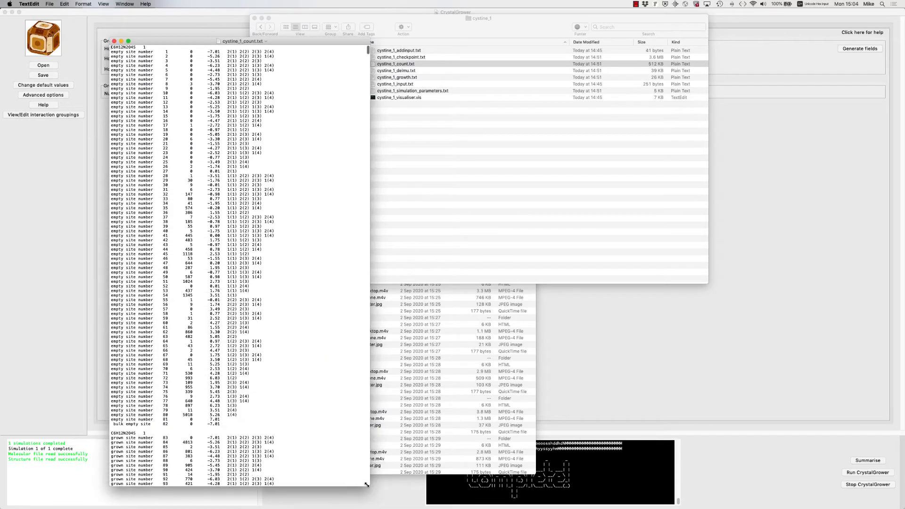
# - Open net[2].txt from the 20201102_1445 run folder and enlarge its window beside the site count file
pyautogui.click(450, 29)
pyautogui.click(260, 27)
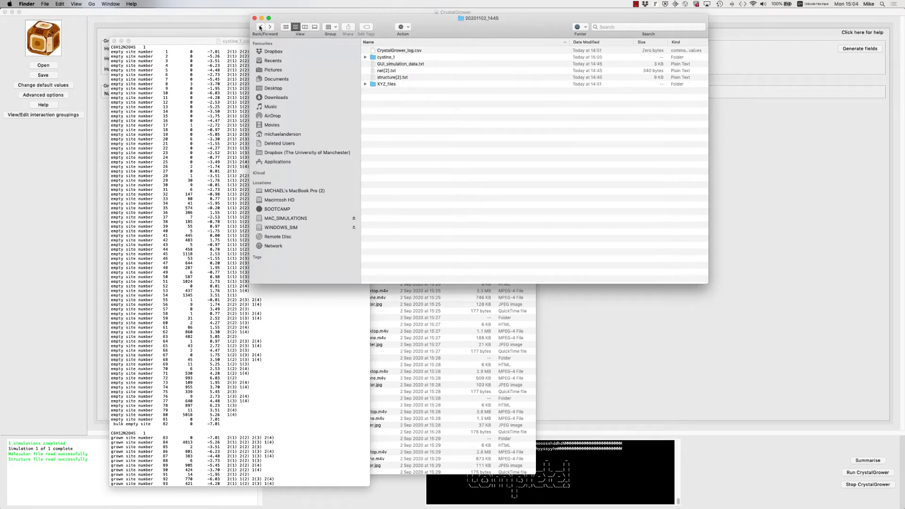
pyautogui.doubleClick(375, 72)
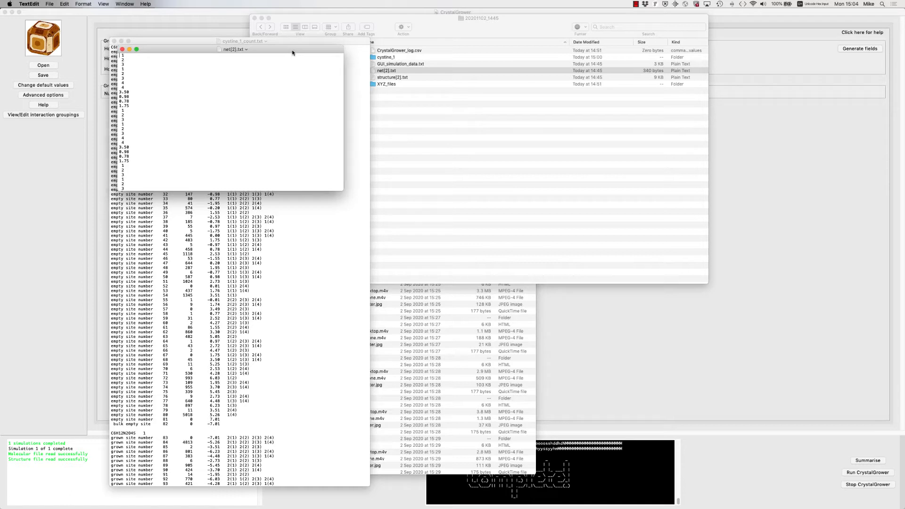
pyautogui.moveTo(291, 52); pyautogui.dragTo(547, 42)
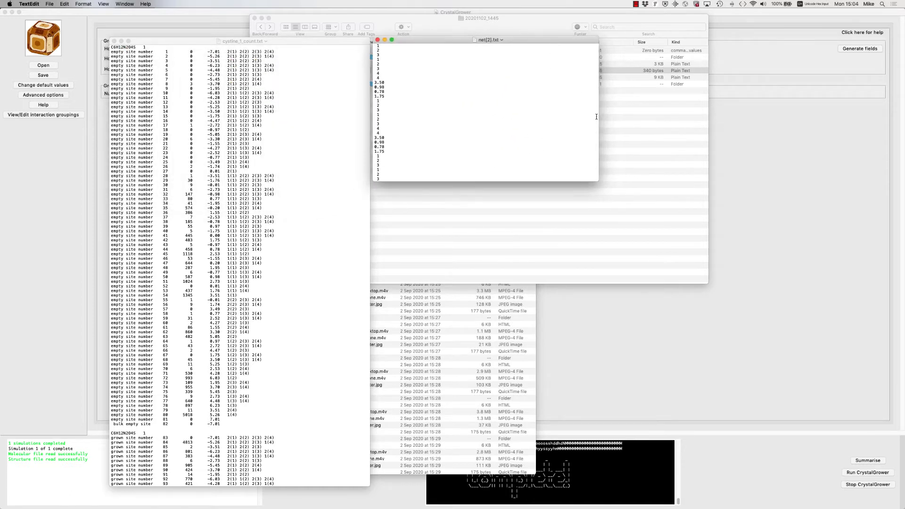
pyautogui.moveTo(597, 180); pyautogui.dragTo(602, 437)
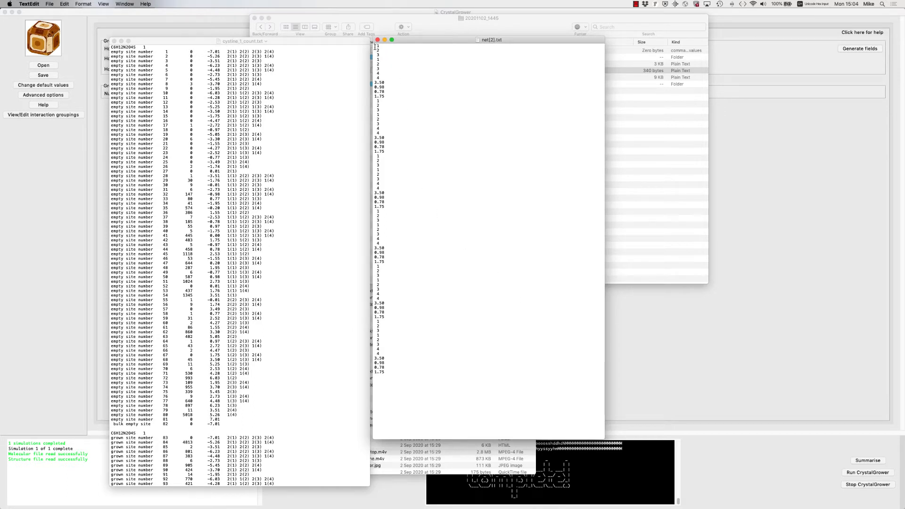
# - Examine the first block of net[2].txt, relating its interaction numbers to the energies listed beneath them
pyautogui.moveTo(374, 47); pyautogui.dragTo(408, 98)
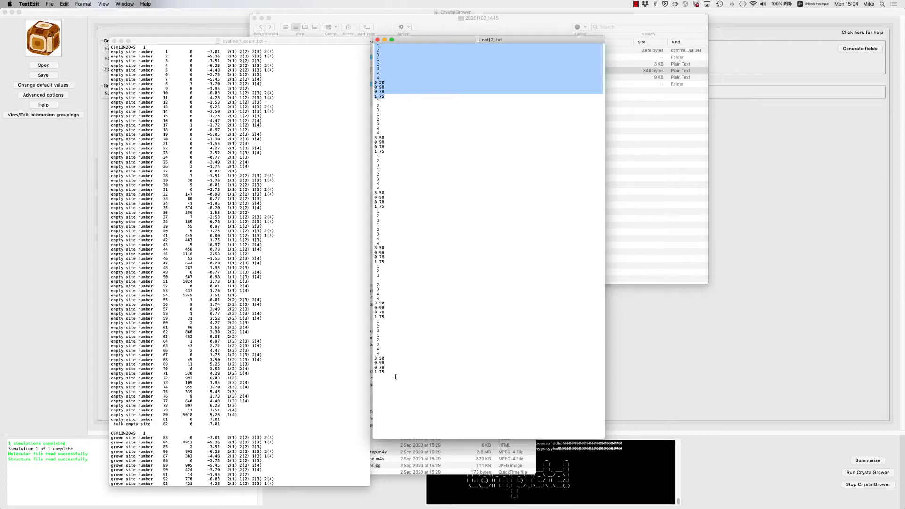
pyautogui.click(393, 89)
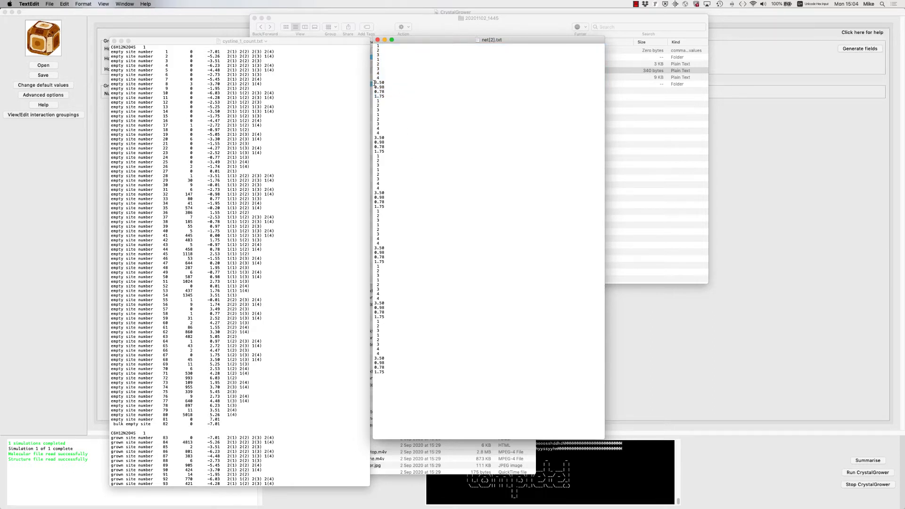
pyautogui.moveTo(373, 83); pyautogui.dragTo(397, 97)
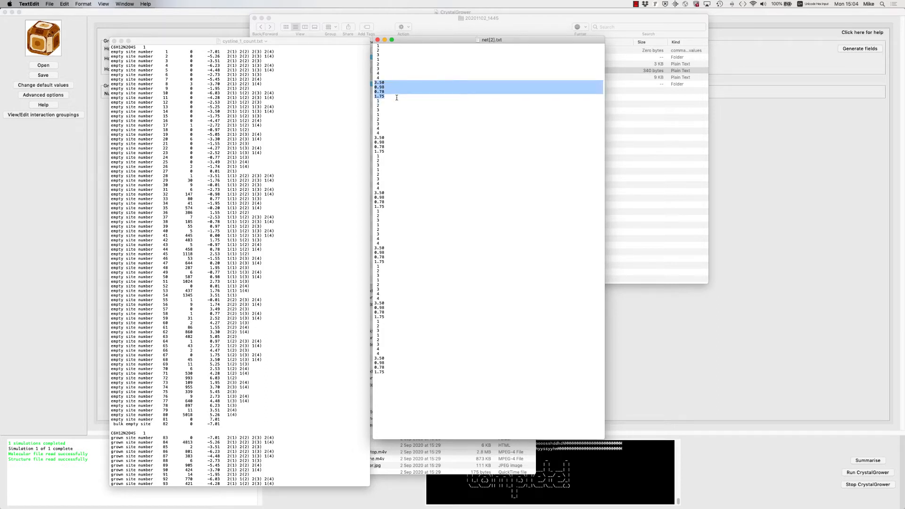
pyautogui.click(379, 80)
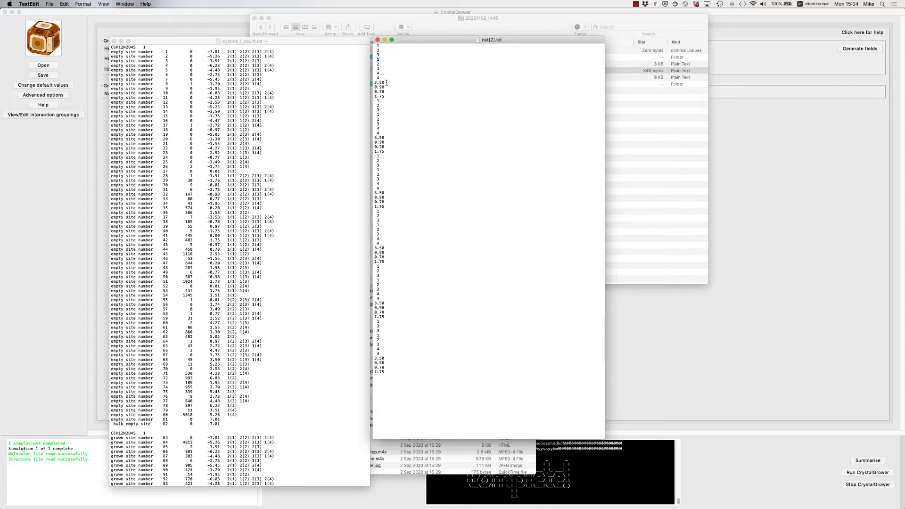
pyautogui.moveTo(374, 87); pyautogui.dragTo(385, 87)
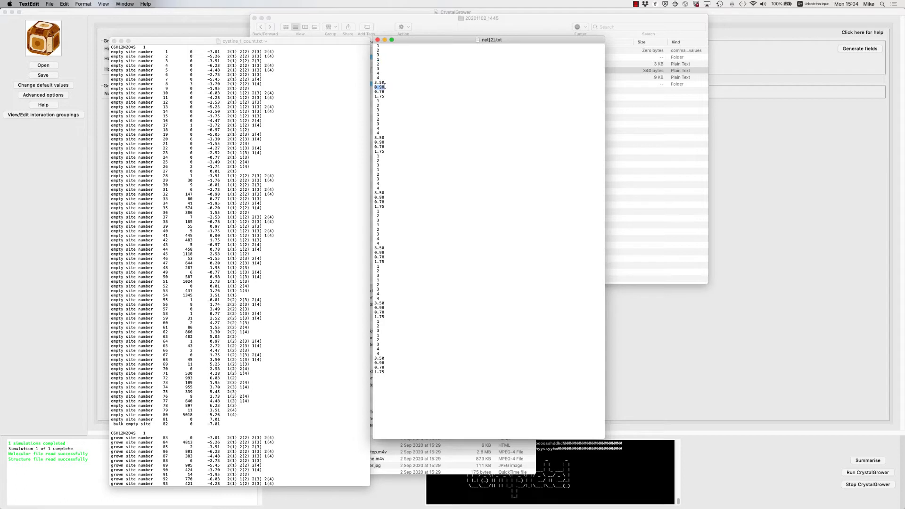
pyautogui.doubleClick(378, 50)
pyautogui.moveTo(378, 64); pyautogui.dragTo(380, 64)
pyautogui.click(387, 96)
# - In cystine_1_count.txt, examine the interactions and energy of empty site 1 and the interactions of a site further down the list
pyautogui.click(282, 42)
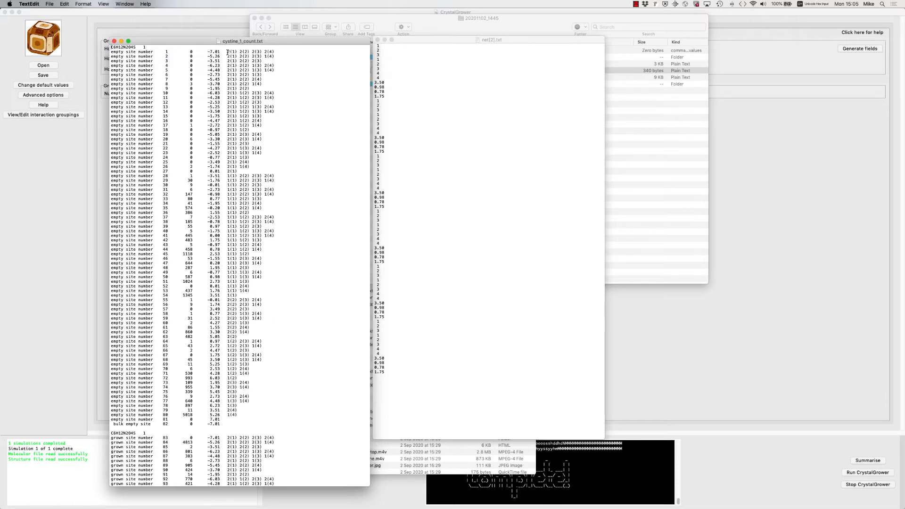
pyautogui.moveTo(228, 52); pyautogui.dragTo(278, 52)
pyautogui.moveTo(207, 52); pyautogui.dragTo(219, 51)
pyautogui.click(230, 311)
pyautogui.moveTo(227, 310); pyautogui.dragTo(251, 310)
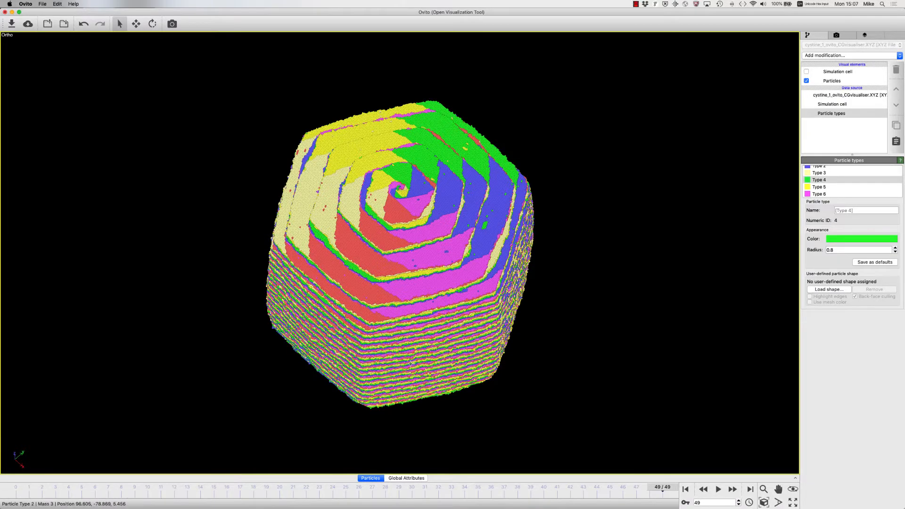
# - Switch to Ovito and rotate the cystine crystal to inspect its stepped faces from another angle
pyautogui.moveTo(406, 331); pyautogui.dragTo(442, 248)
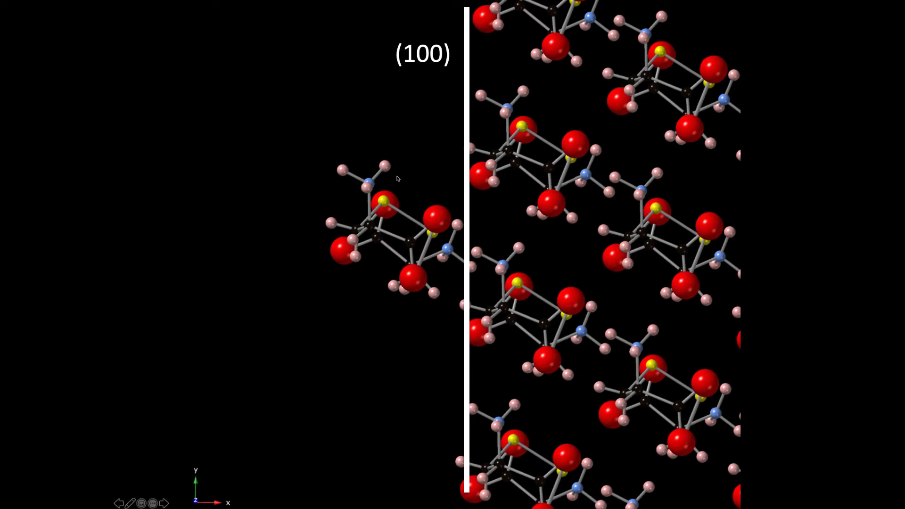
pyautogui.click(436, 304)
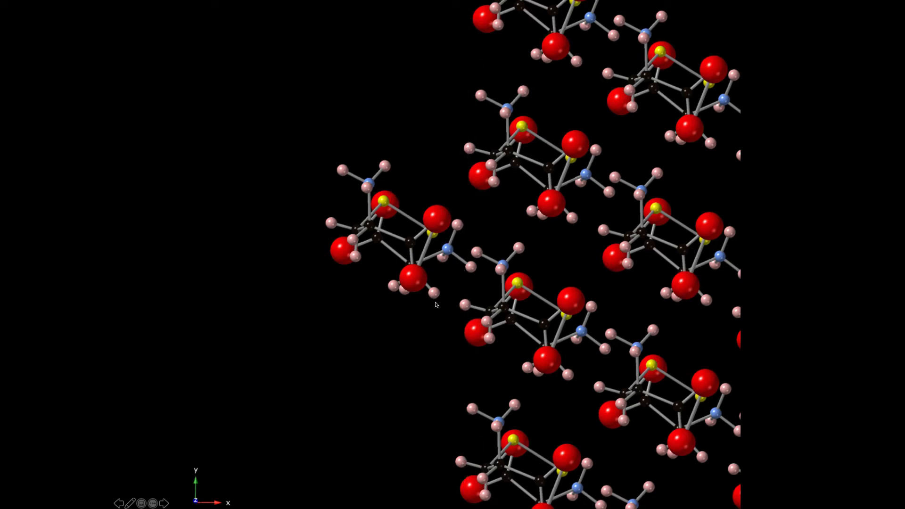
pyautogui.click(435, 304)
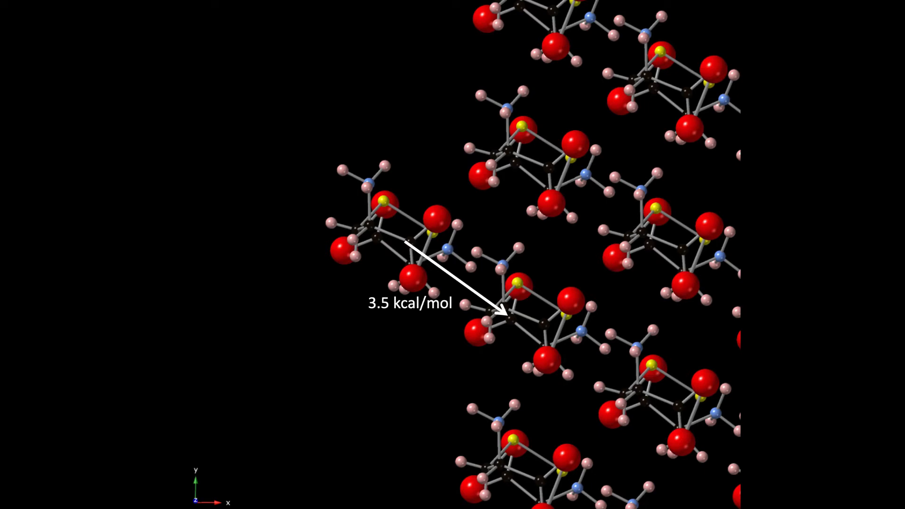
pyautogui.press('Right')
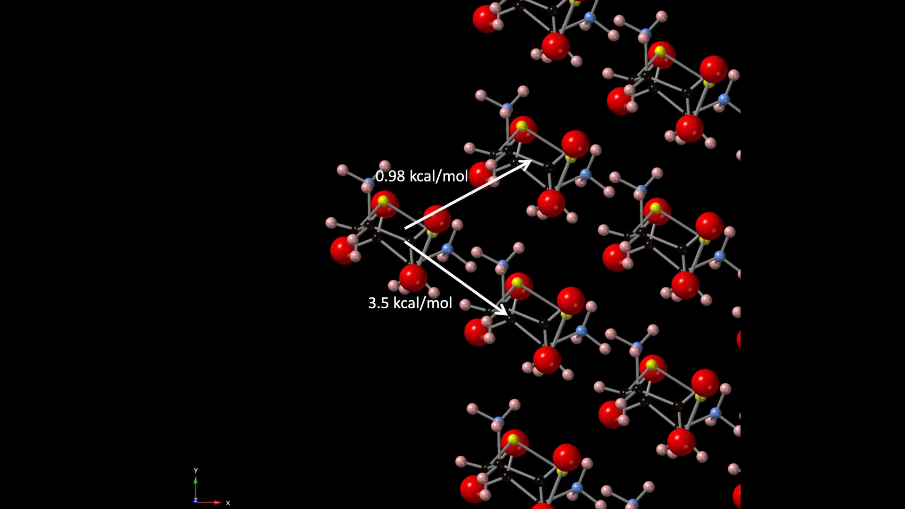
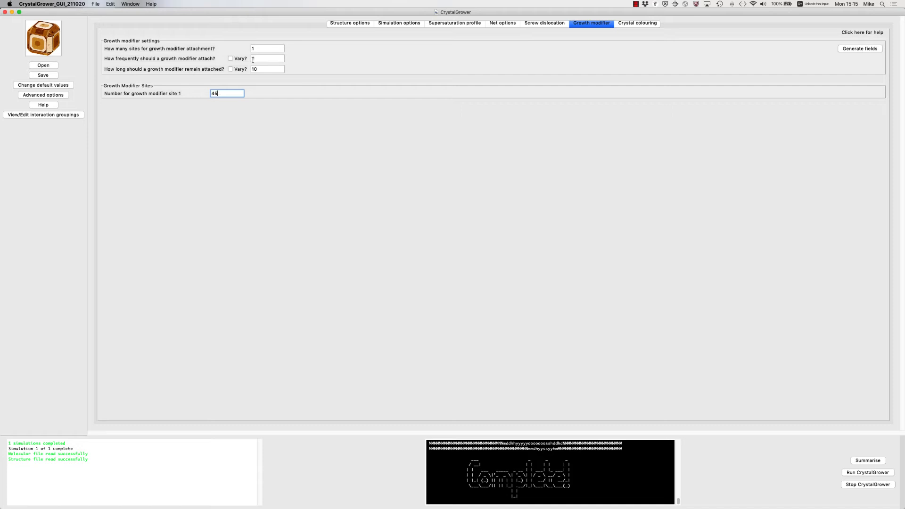
# - Back in CrystalGrower, change how frequently the growth modifier attaches and set how long it remains attached to 5
pyautogui.click(254, 59)
pyautogui.write('5')
pyautogui.write('2')
pyautogui.click(261, 69)
pyautogui.press('BackSpace')
pyautogui.press('BackSpace')
pyautogui.write('5')
# - In the structure options, turn off saving a checkpoint file and enable loading a checkpoint
pyautogui.click(349, 25)
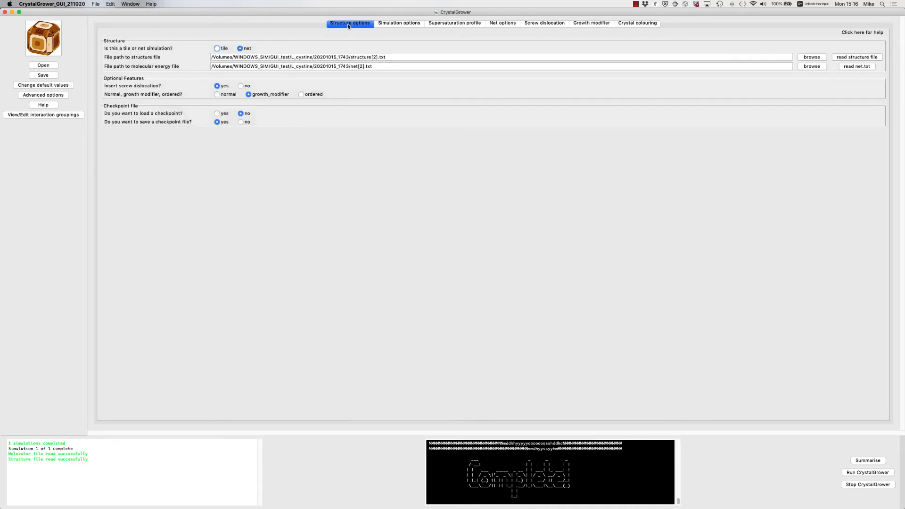
pyautogui.click(240, 122)
pyautogui.click(217, 114)
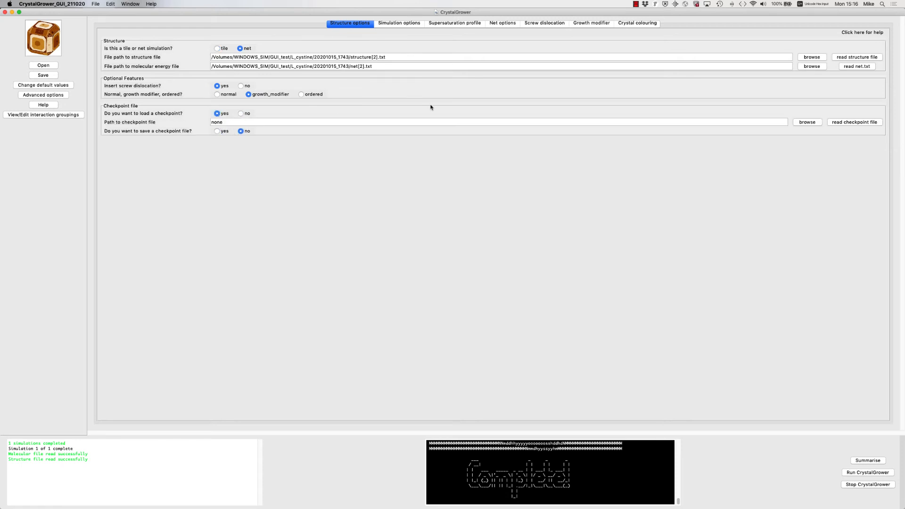
# - Choose cystine_1_checkpoint.txt from the cystine_1 folder of run 20201102_1445 as the checkpoint and read it in
pyautogui.click(807, 122)
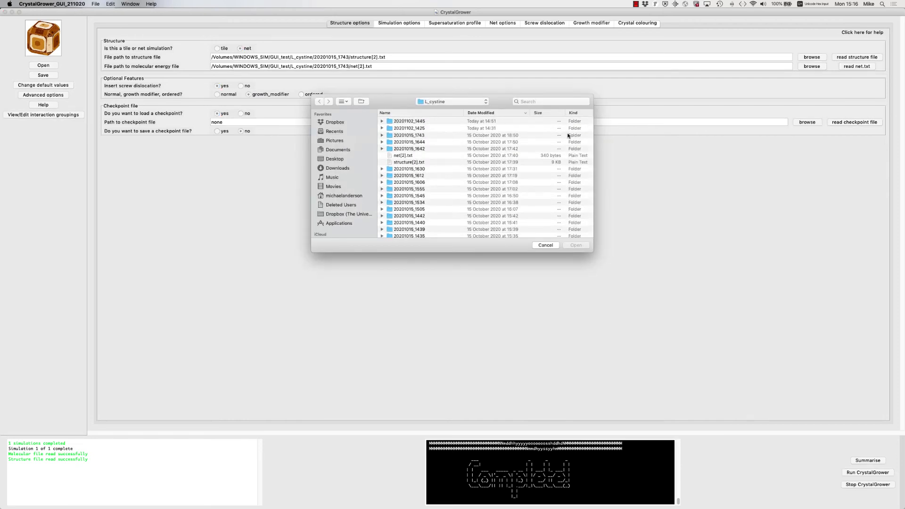
pyautogui.doubleClick(391, 121)
pyautogui.doubleClick(391, 122)
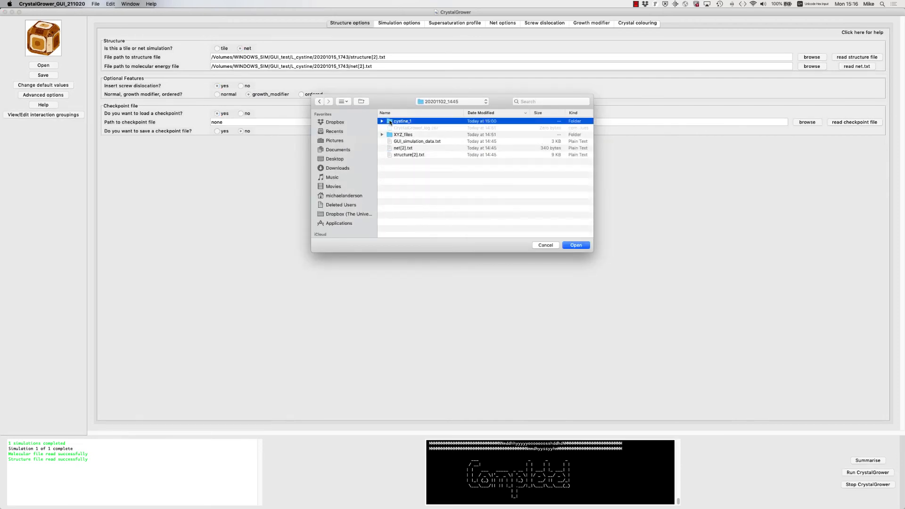
pyautogui.doubleClick(420, 121)
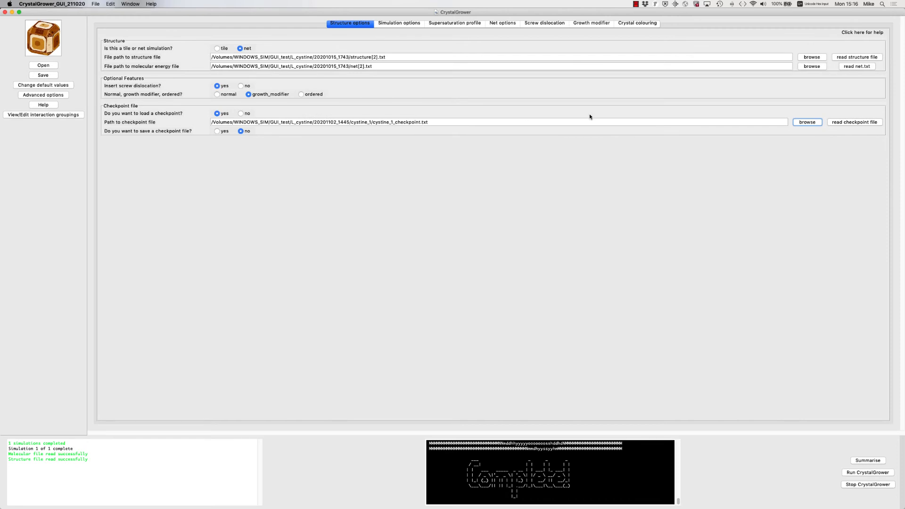
pyautogui.click(849, 124)
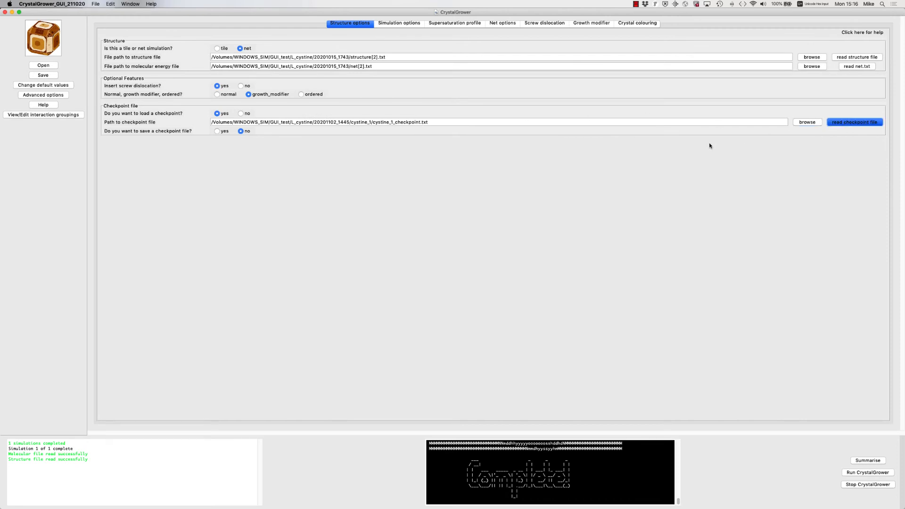
# - Set the simulation size to 451 in x, 451 in y and 151 in z
pyautogui.click(399, 23)
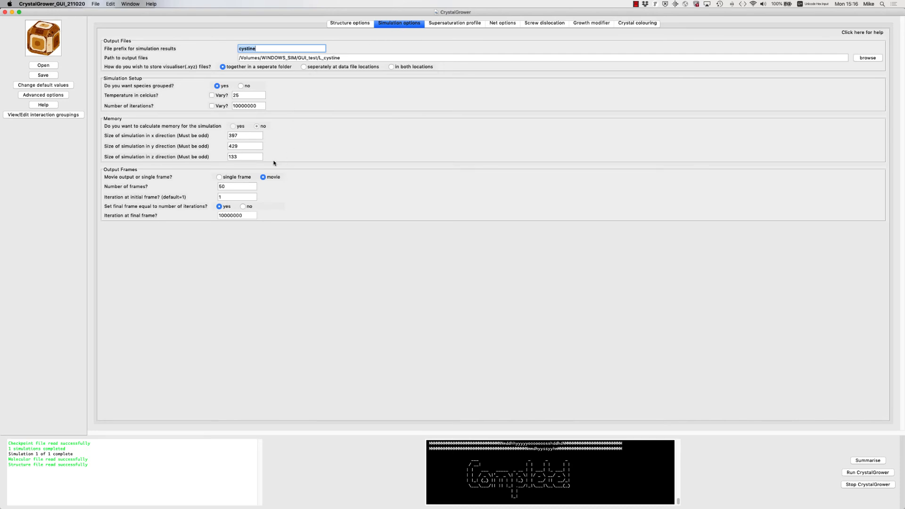
pyautogui.click(235, 136)
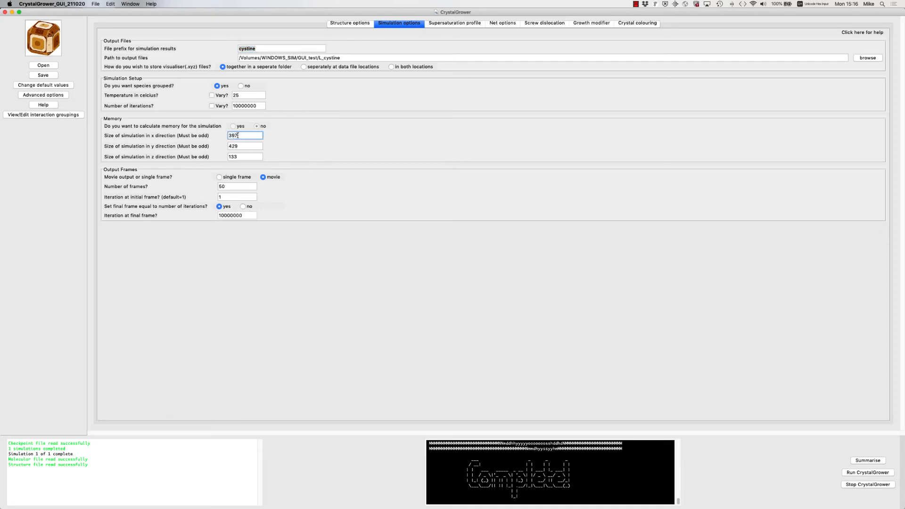
pyautogui.moveTo(238, 136); pyautogui.dragTo(226, 138)
pyautogui.write('451')
pyautogui.moveTo(242, 147); pyautogui.dragTo(229, 149)
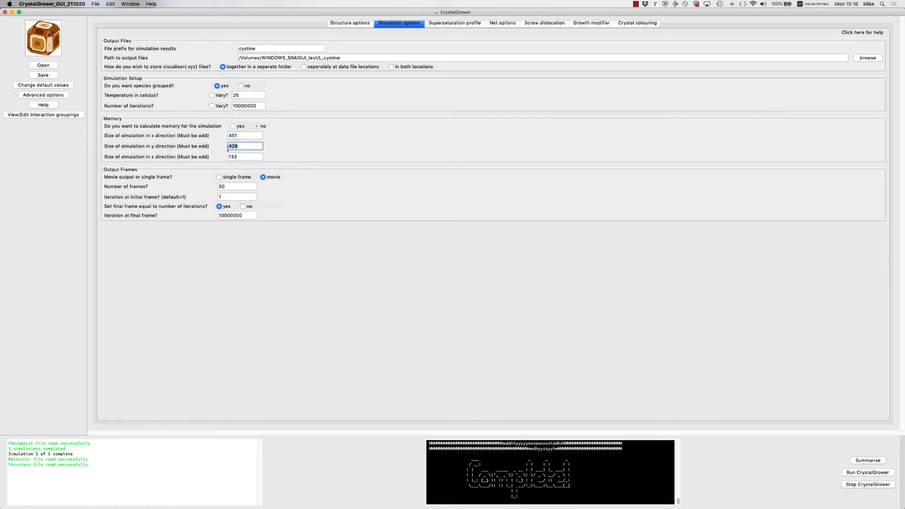
pyautogui.write('451')
pyautogui.moveTo(240, 157); pyautogui.dragTo(226, 158)
pyautogui.write('151')
# - Switch the supersaturation profile to mode 2 and set Δμ1 to 1 kcal/mol
pyautogui.click(449, 22)
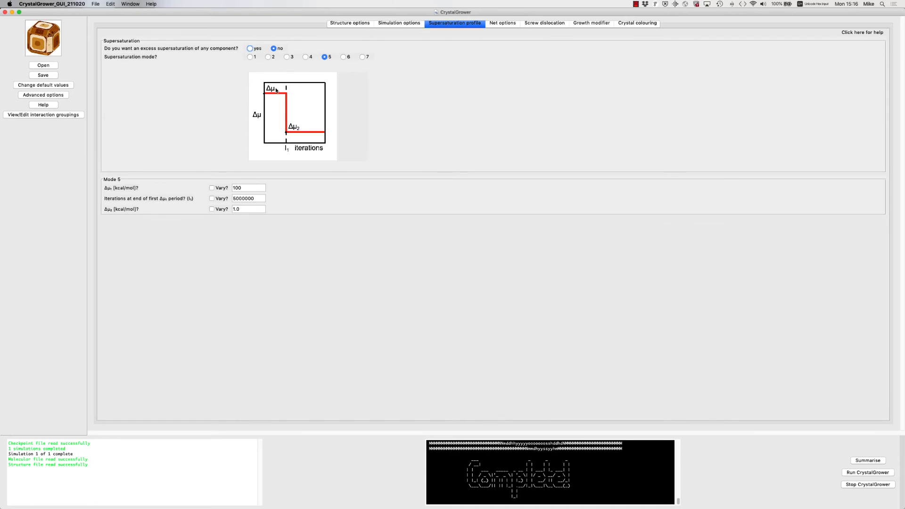
pyautogui.click(269, 57)
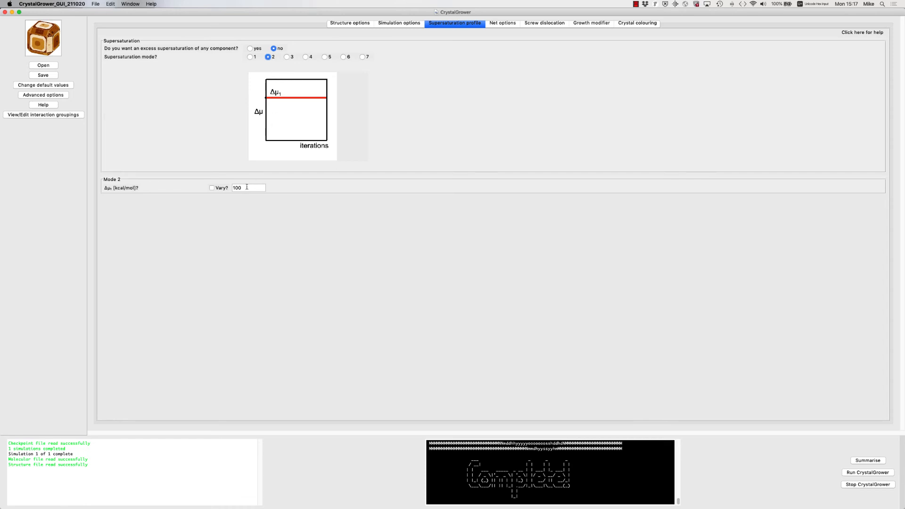
pyautogui.click(233, 188)
pyautogui.write('1.')
# - Check the screw dislocation settings and run the growth modifier simulation
pyautogui.click(541, 24)
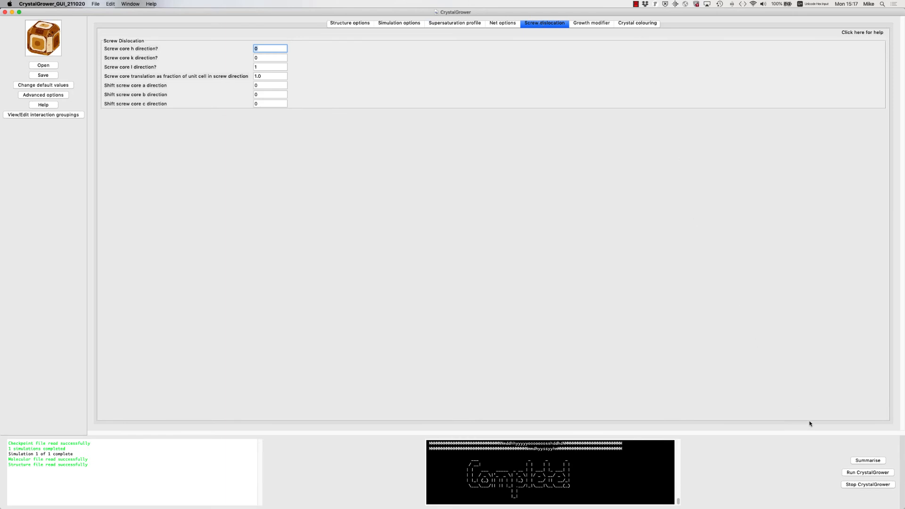
pyautogui.click(859, 474)
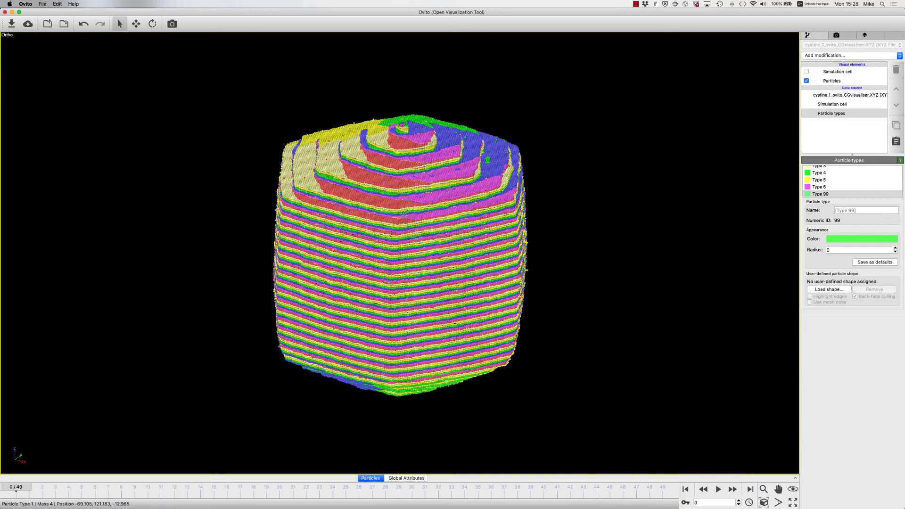
# - Switch to Ovito and set the radius of particle Type 99 to 2 in the crystal's particle types
pyautogui.moveTo(404, 216)
pyautogui.mouseDown()
pyautogui.moveTo(391, 234)
pyautogui.moveTo(402, 231)
pyautogui.mouseUp()
pyautogui.scroll(3, 832, 189)
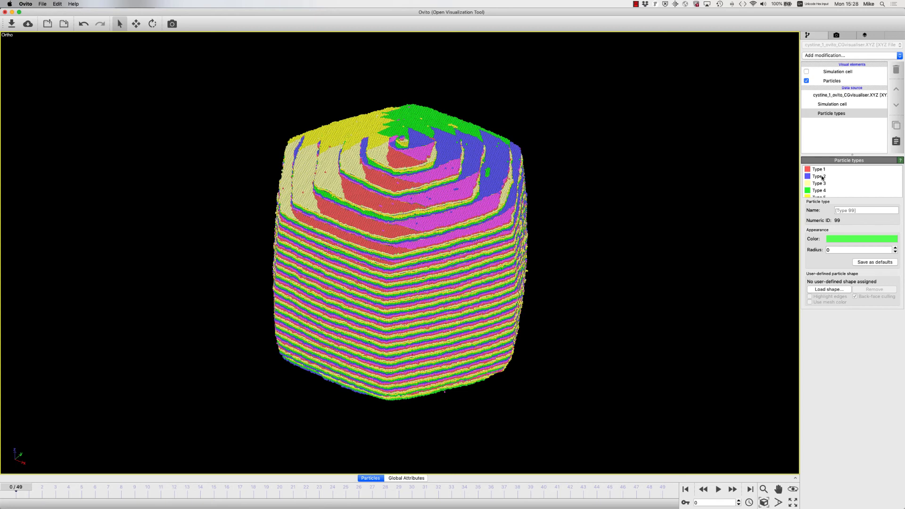
pyautogui.scroll(-2, 821, 186)
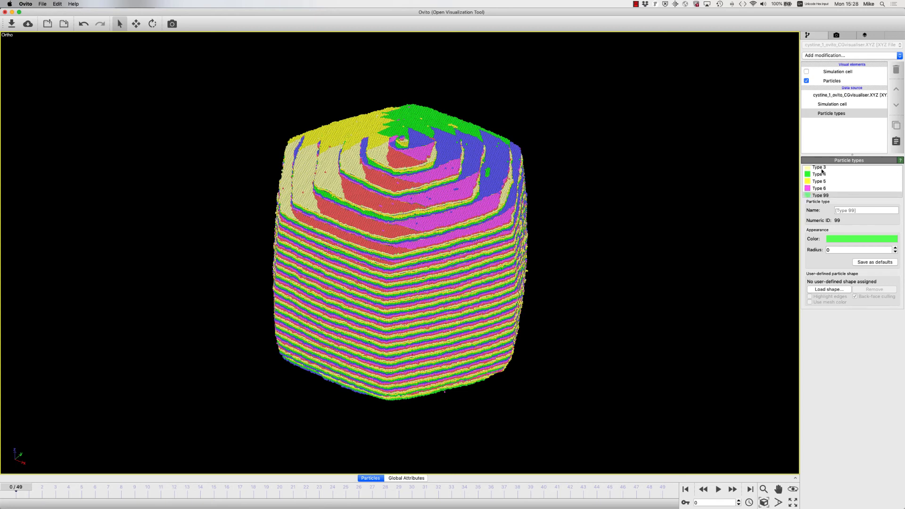
pyautogui.scroll(-1, 822, 173)
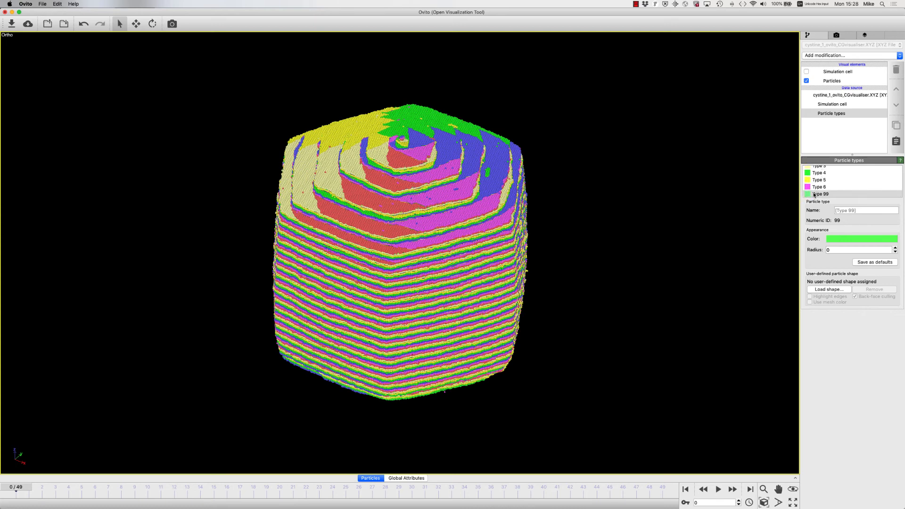
pyautogui.click(815, 195)
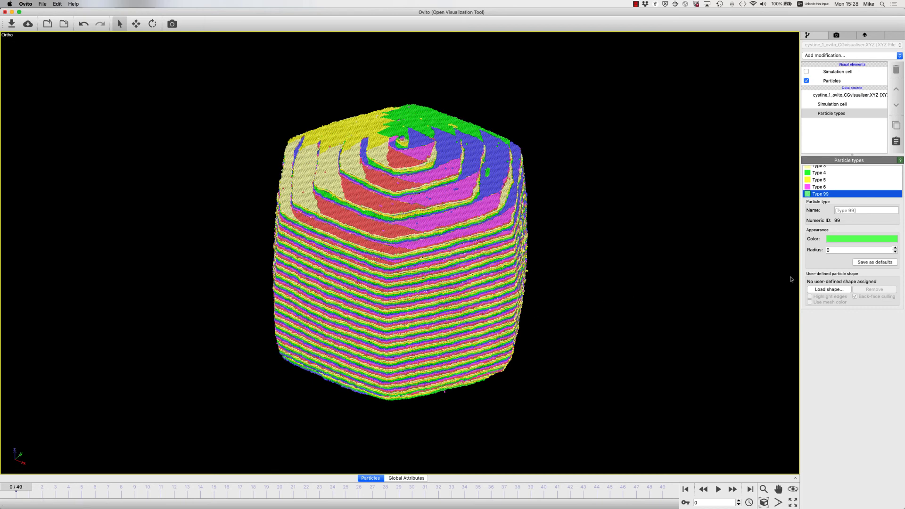
pyautogui.click(829, 250)
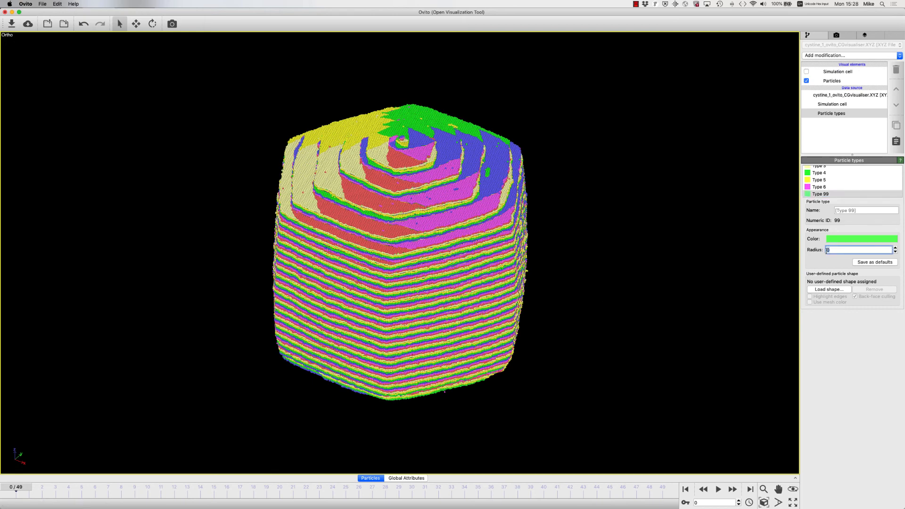
pyautogui.write('2')
pyautogui.press('Return')
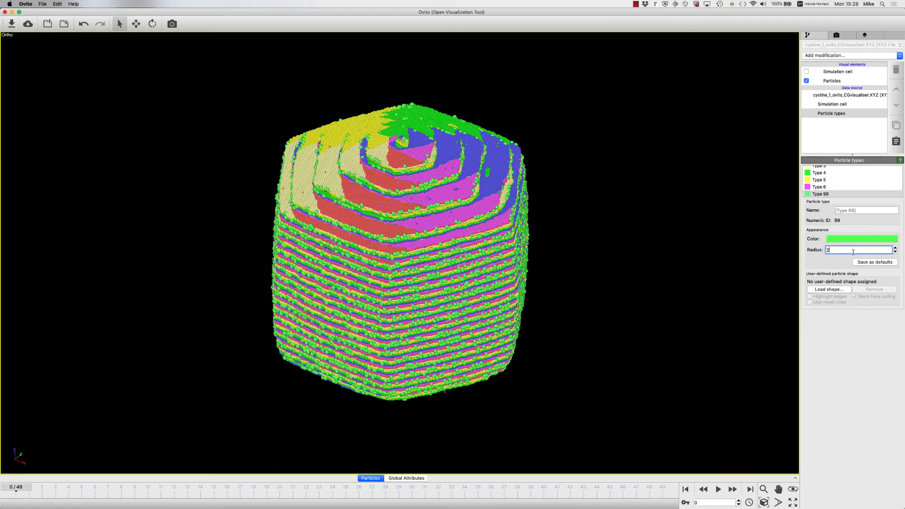
# - Recolour the Type 99 particles dark purple by lowering the green value to 37 (hex 662566)
pyautogui.moveTo(431, 297)
pyautogui.mouseDown()
pyautogui.moveTo(416, 302)
pyautogui.moveTo(429, 291)
pyautogui.mouseUp()
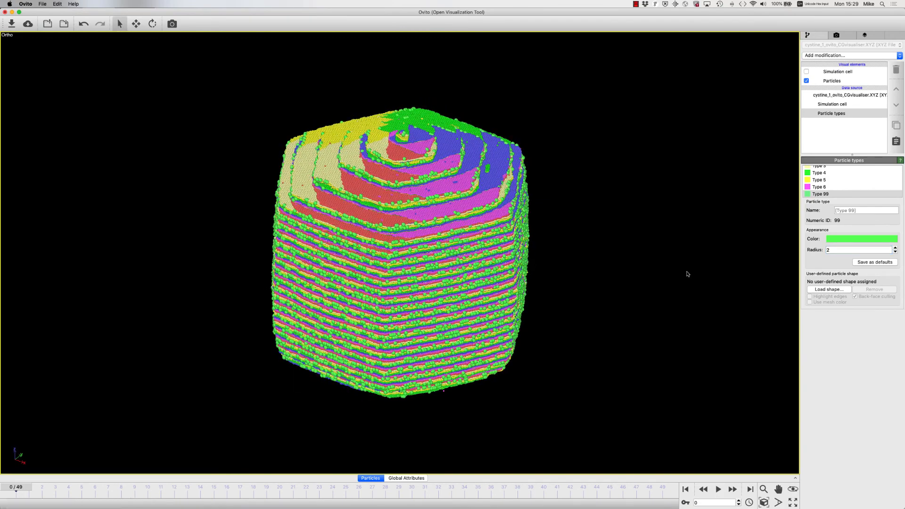
pyautogui.click(849, 239)
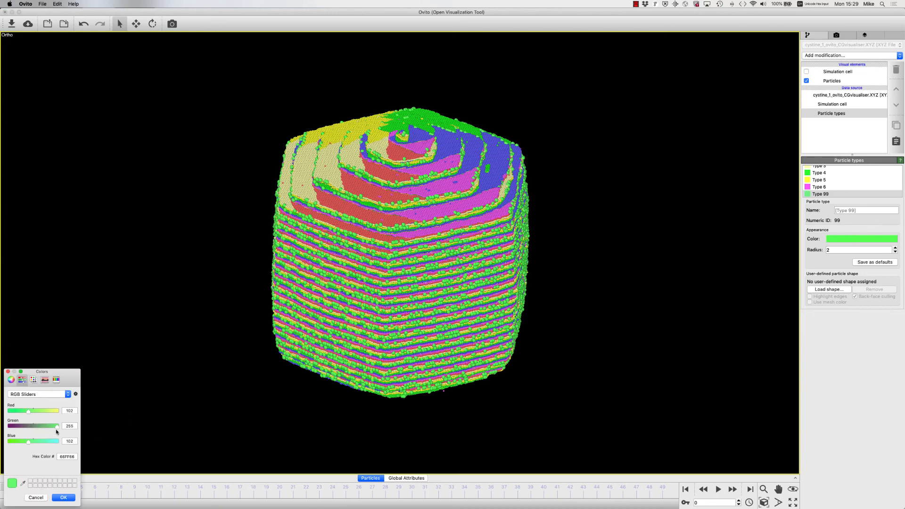
pyautogui.moveTo(57, 427); pyautogui.dragTo(16, 430)
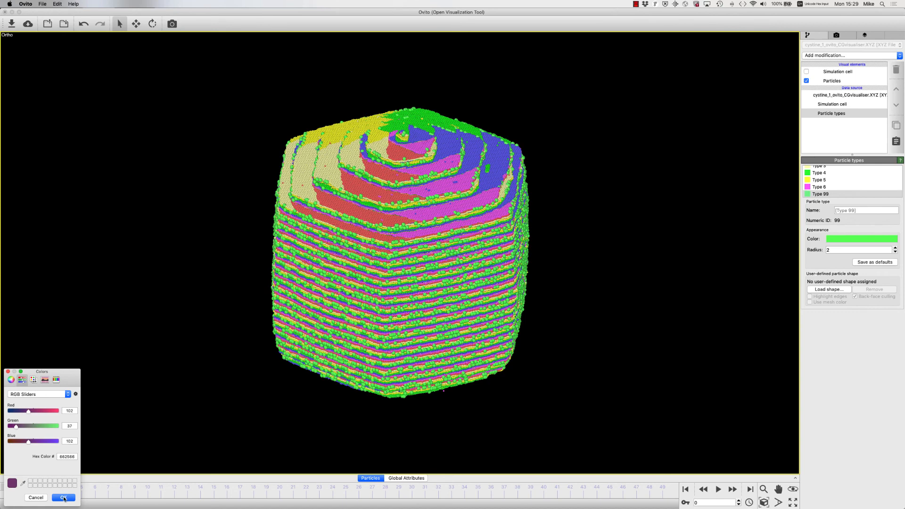
pyautogui.click(65, 498)
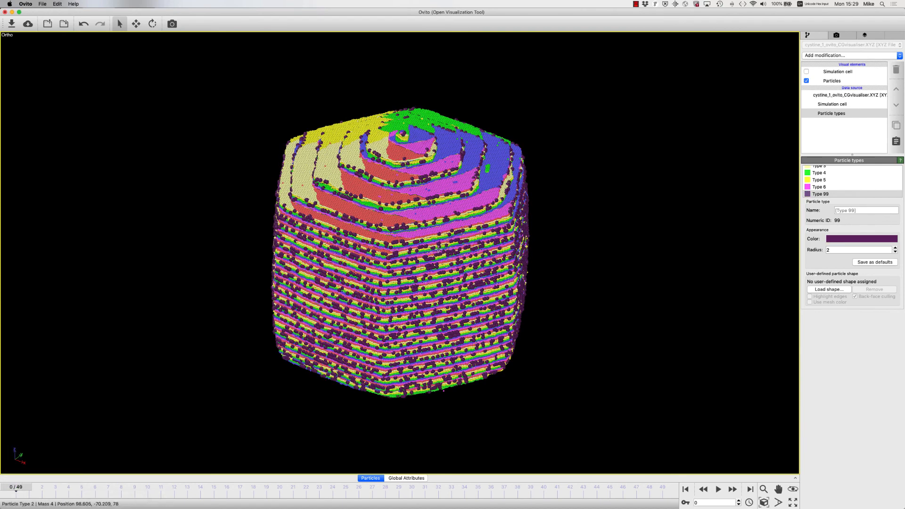
# - Set the radius of the Type 99 particles to 1
pyautogui.moveTo(439, 250); pyautogui.dragTo(434, 254)
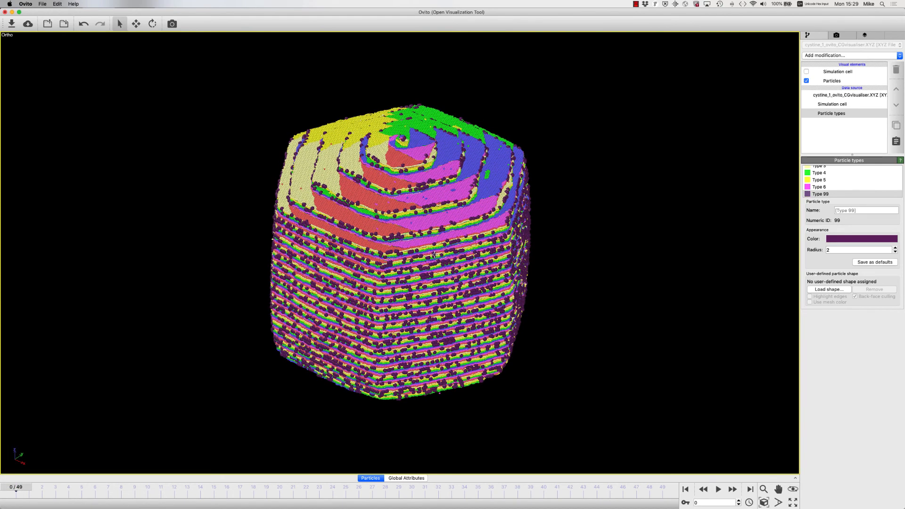
pyautogui.doubleClick(827, 250)
pyautogui.write('1')
pyautogui.press('Return')
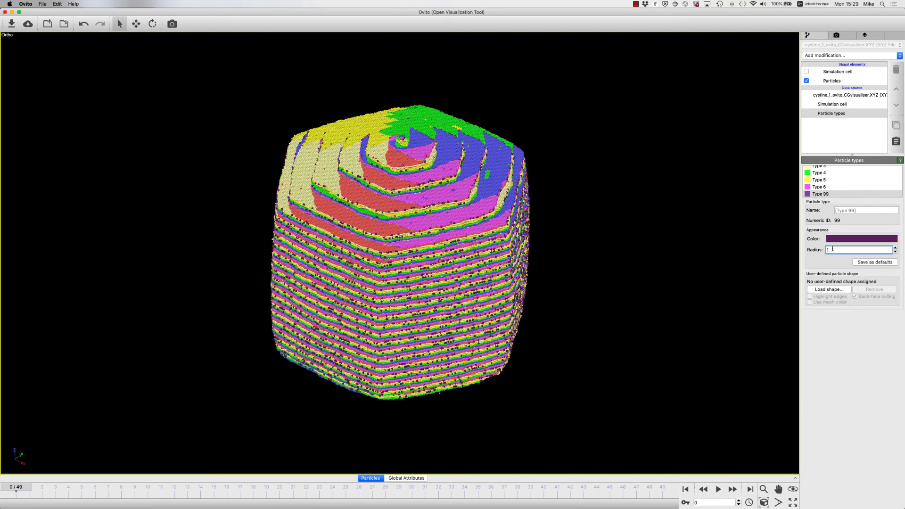
# - Play the growth animation and examine the modifier particles on the crystal's top spiral and side faces from several angles
pyautogui.click(718, 489)
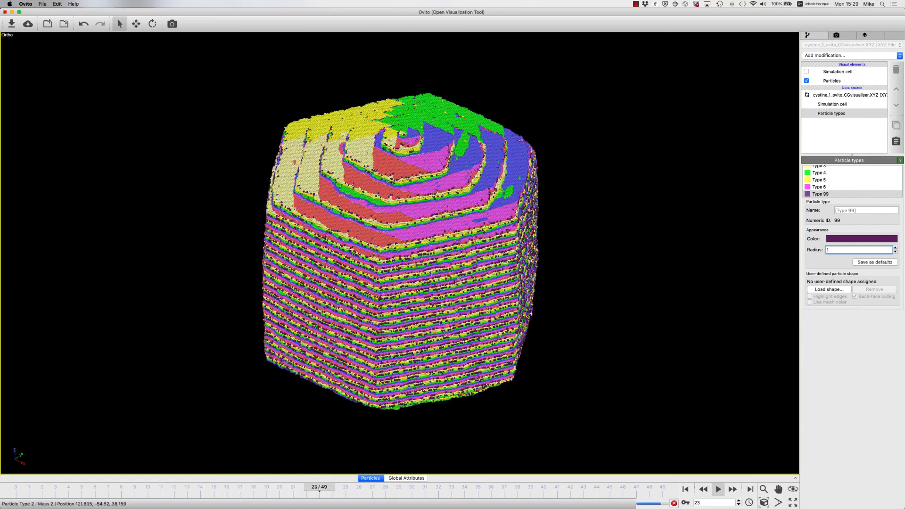
pyautogui.click(421, 277)
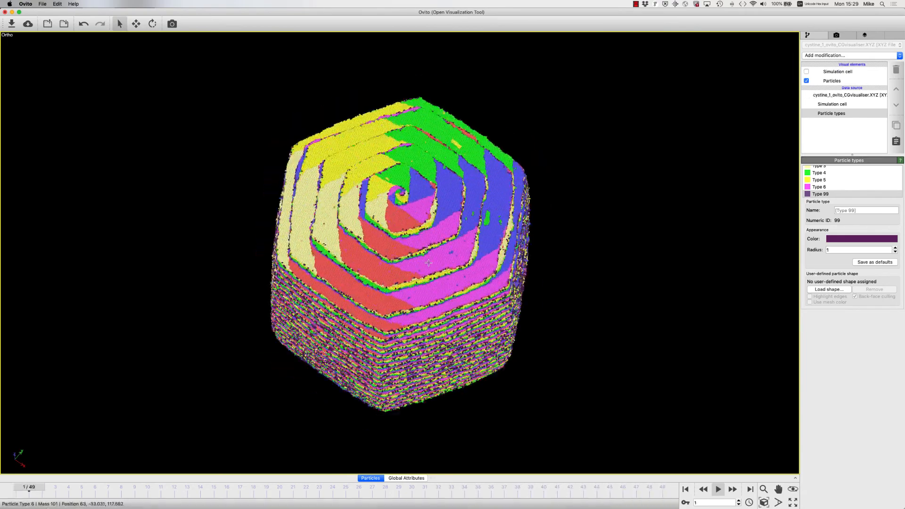
pyautogui.moveTo(423, 262); pyautogui.dragTo(407, 184)
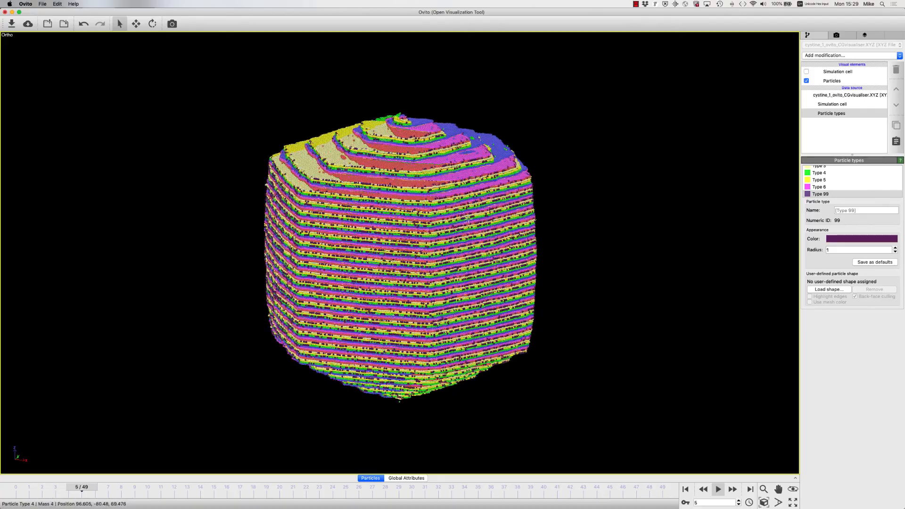
pyautogui.moveTo(469, 219); pyautogui.dragTo(428, 304)
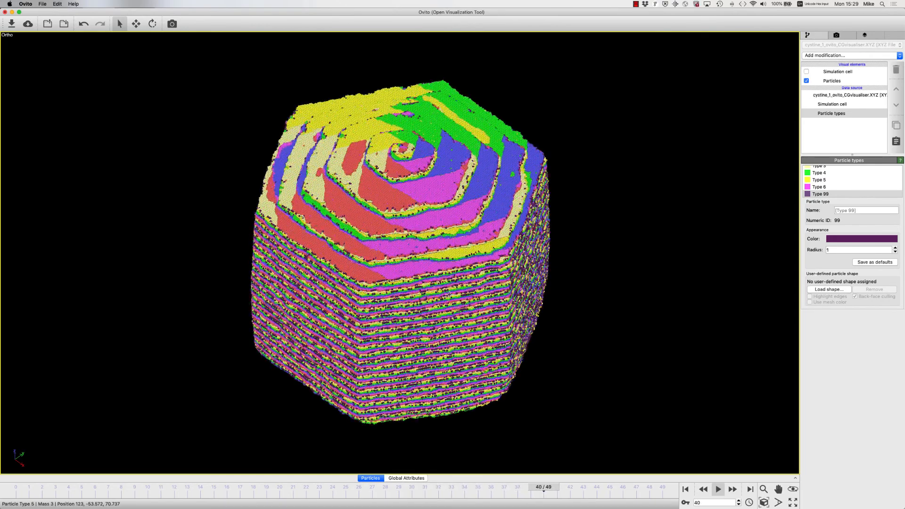
pyautogui.moveTo(474, 283); pyautogui.dragTo(384, 274)
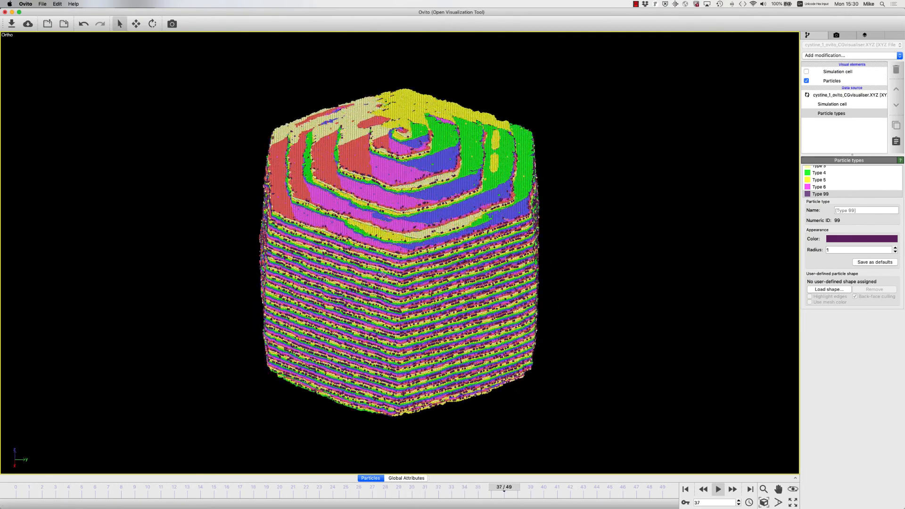